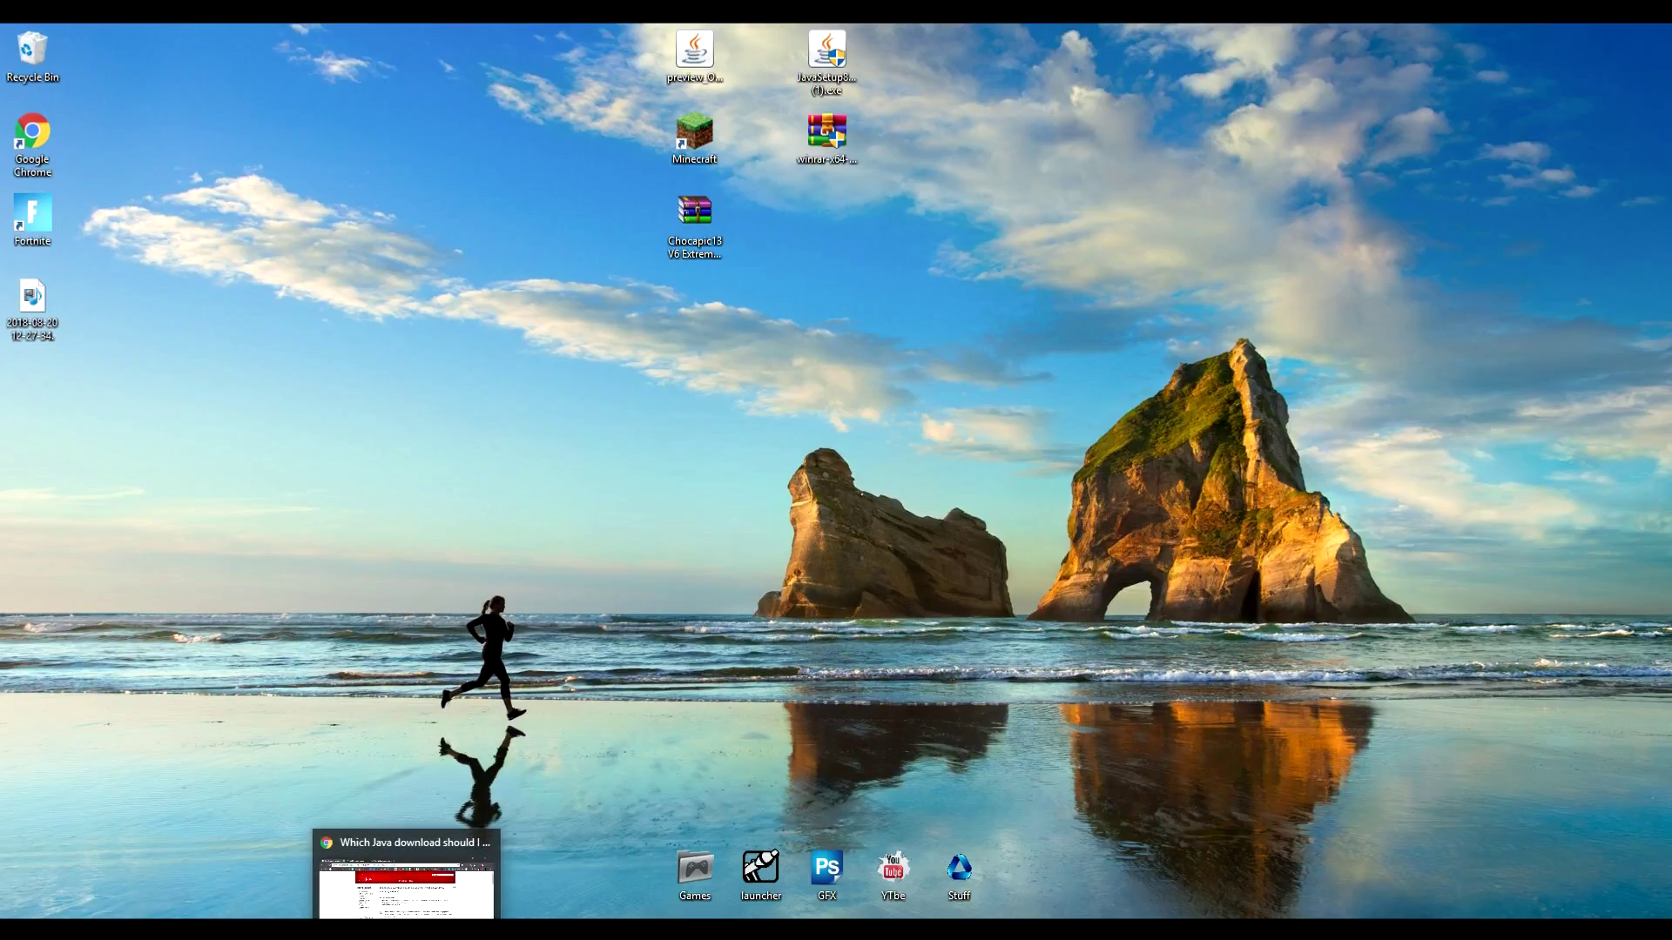
Step: Maximize Chrome on java.com's 64-bit Java FAQ, scroll through it, and bring up the Start menu
click(407, 930)
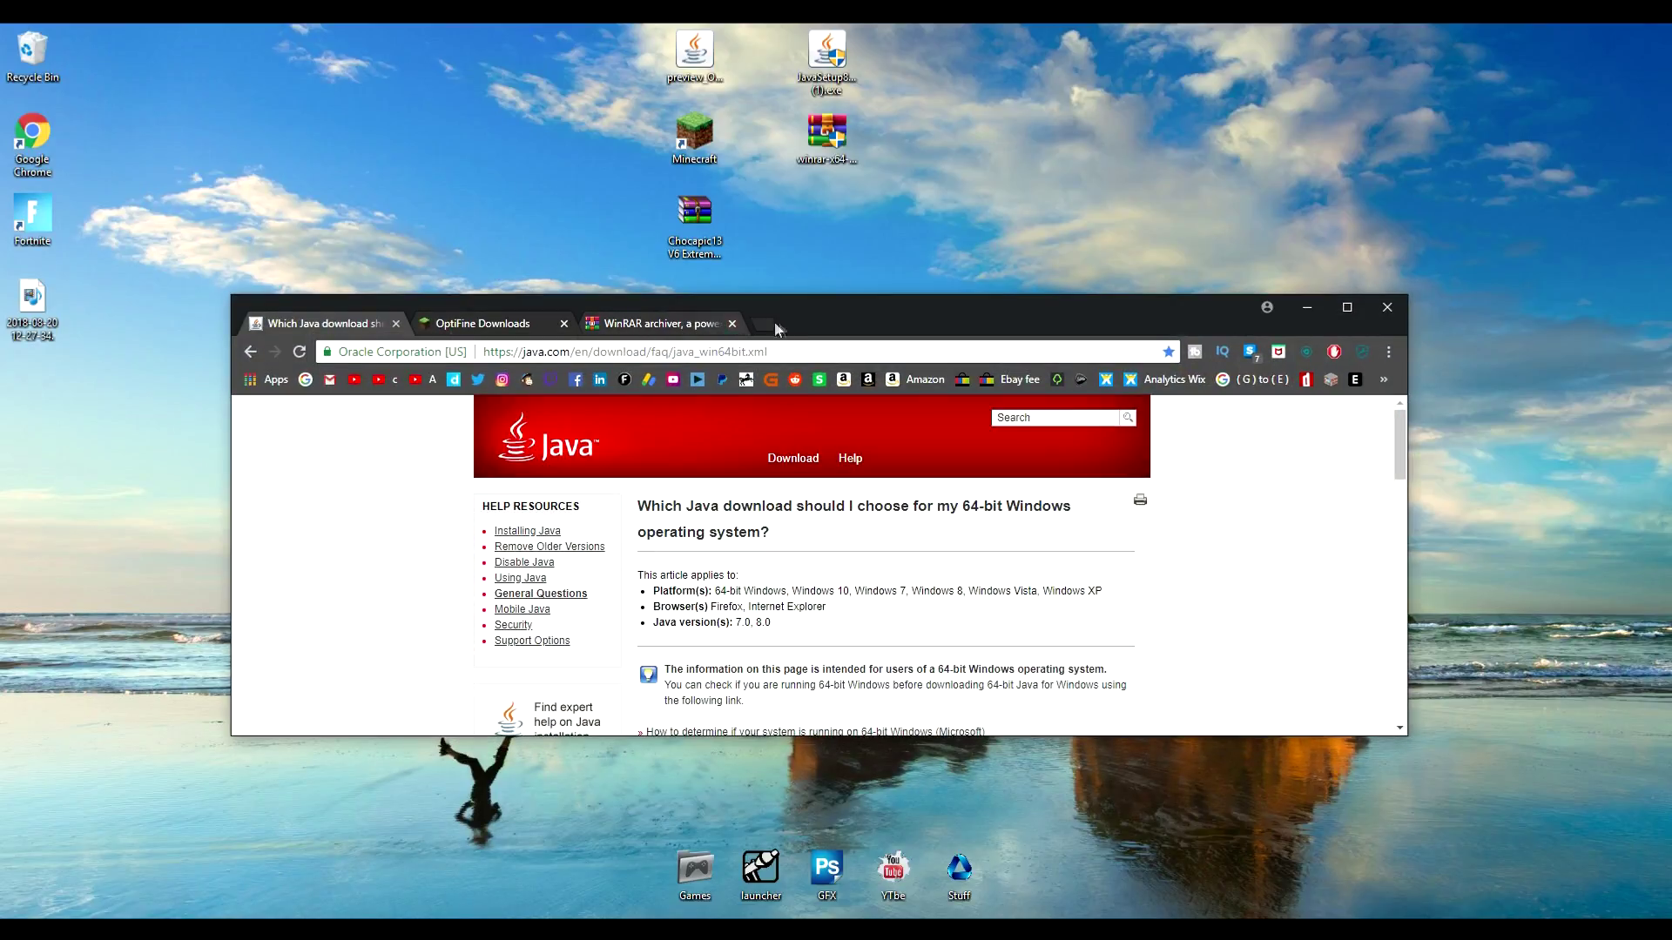
drag(779, 312, 761, 229)
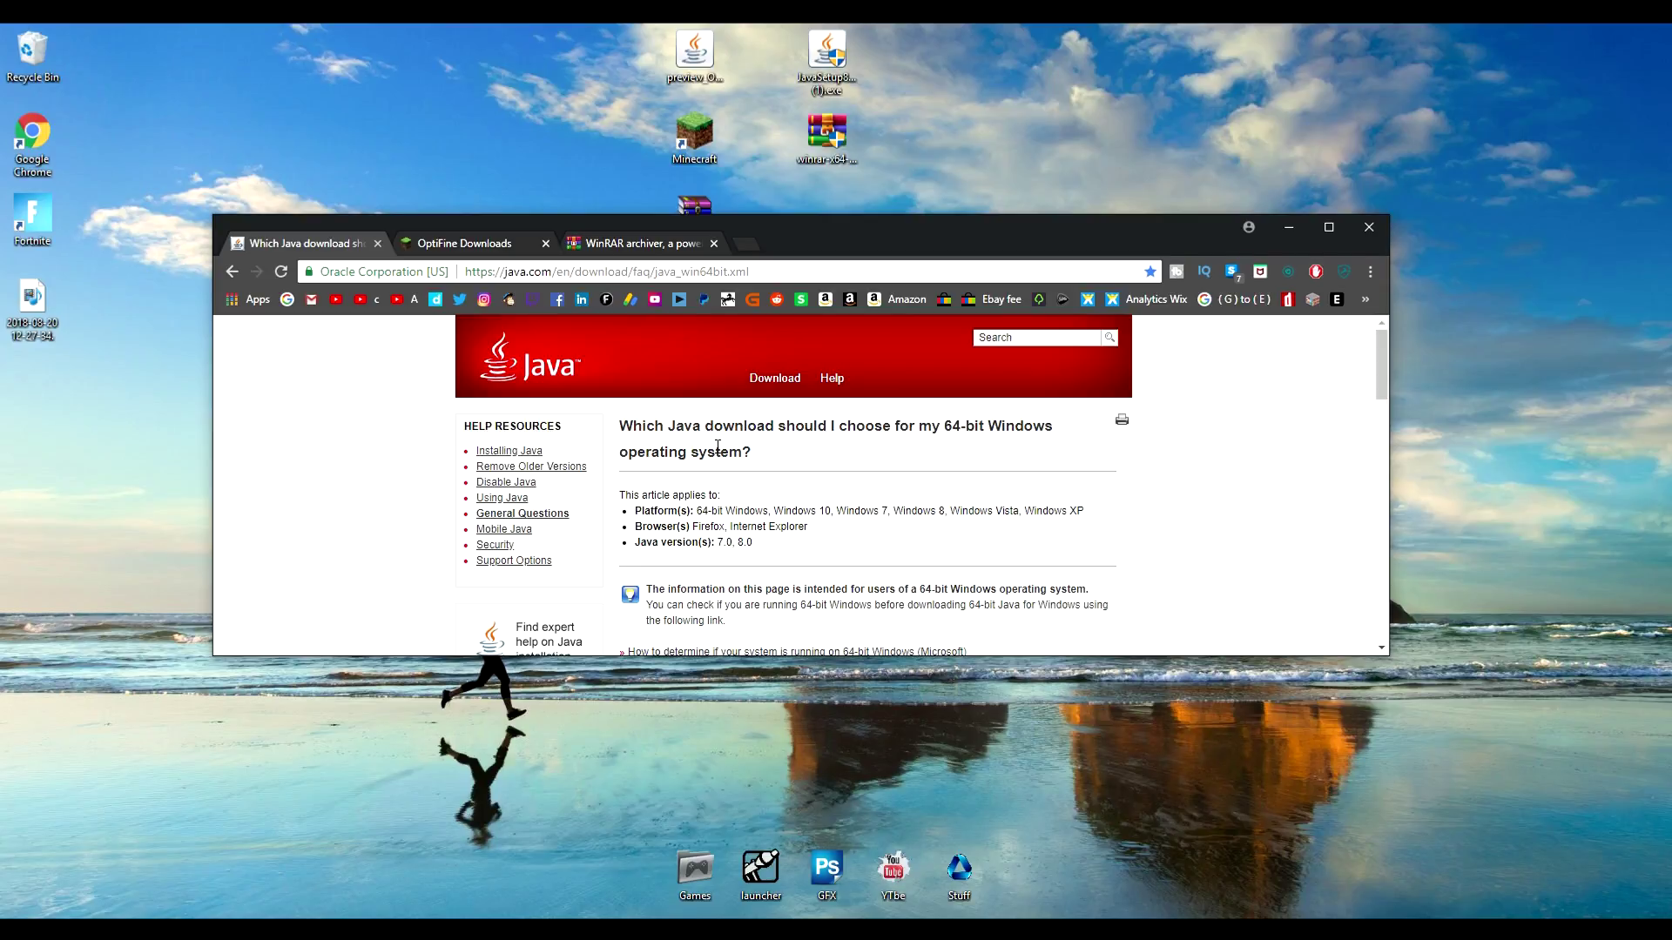
drag(761, 219, 841, 26)
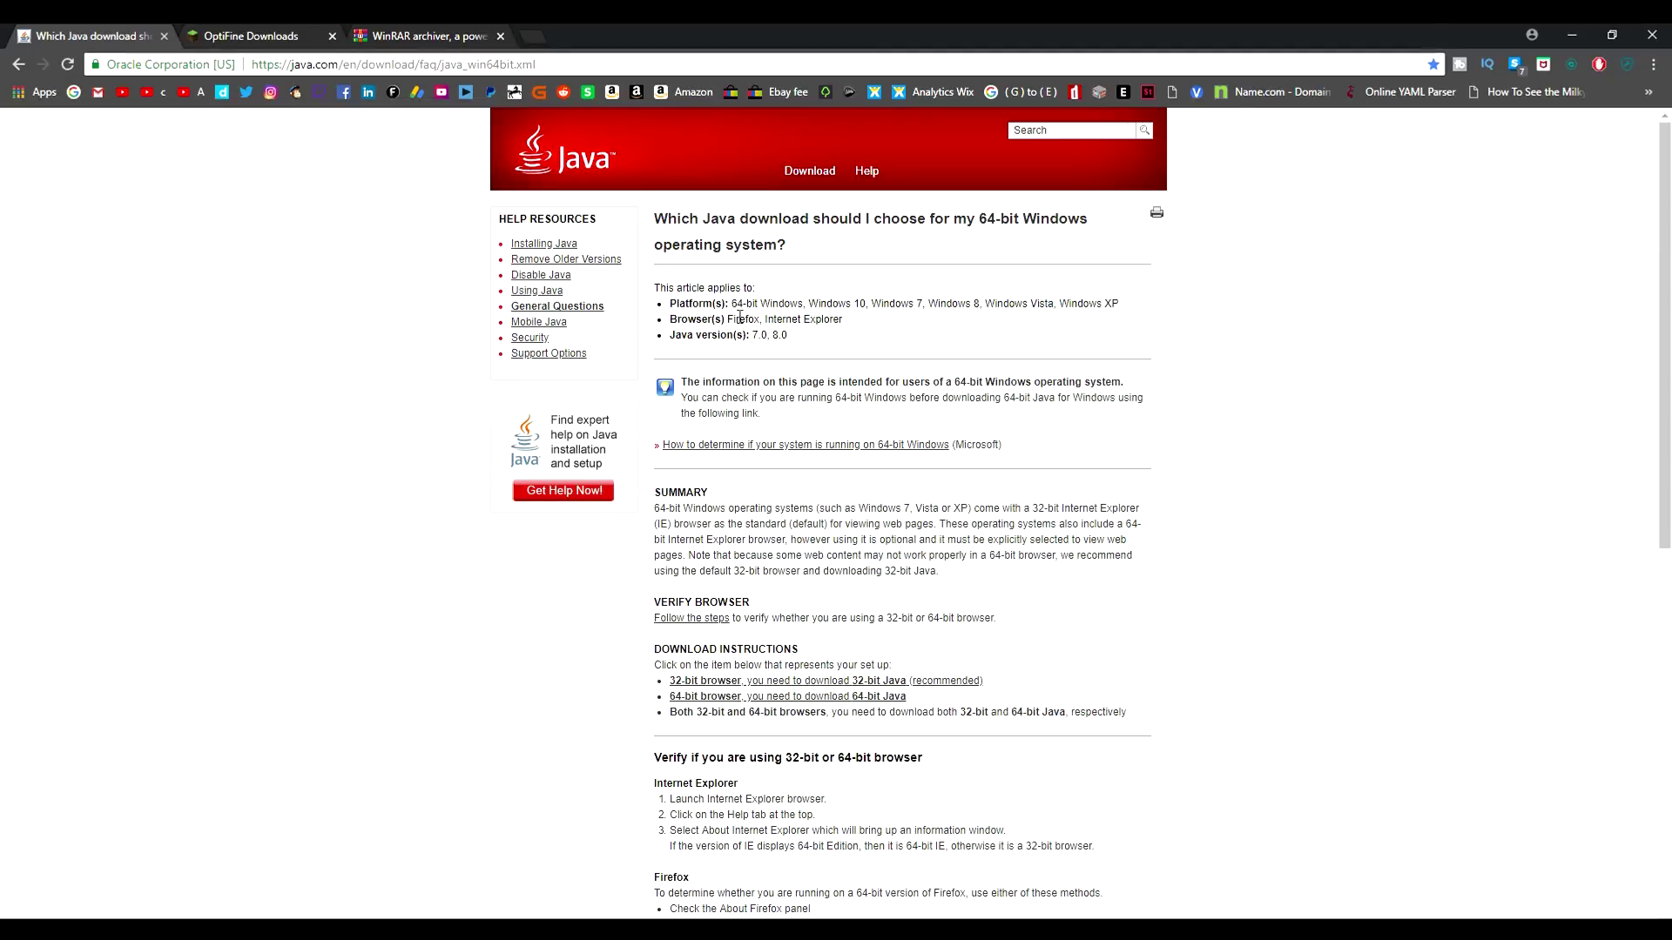
scroll(770, 386, down, 4)
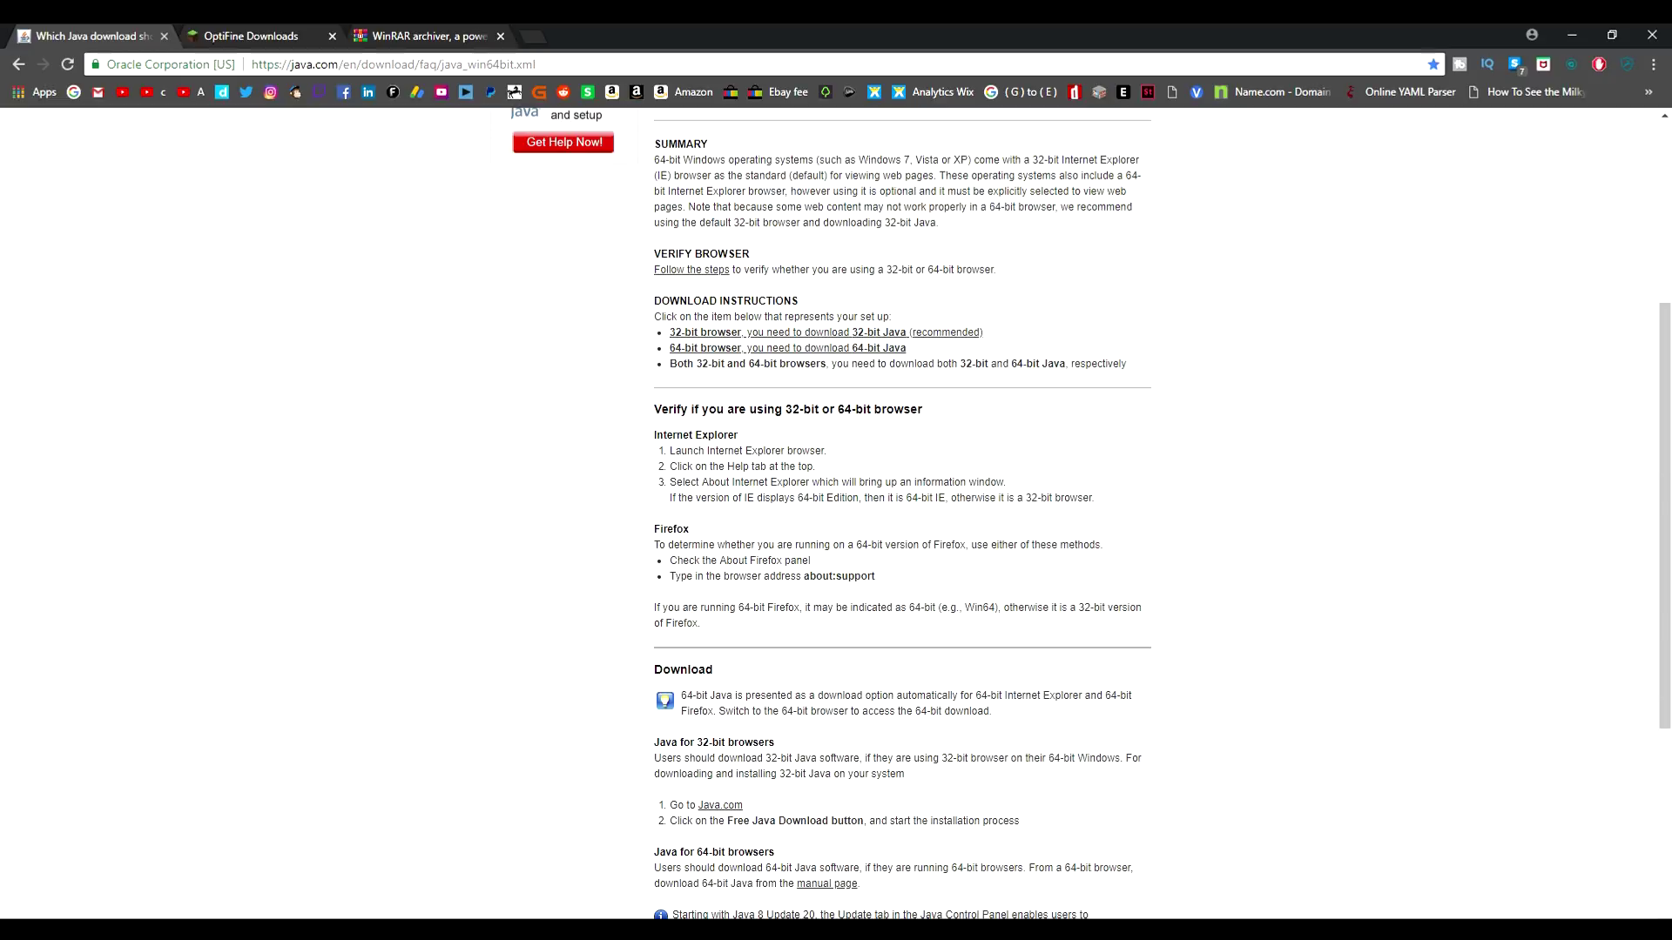
key(super)
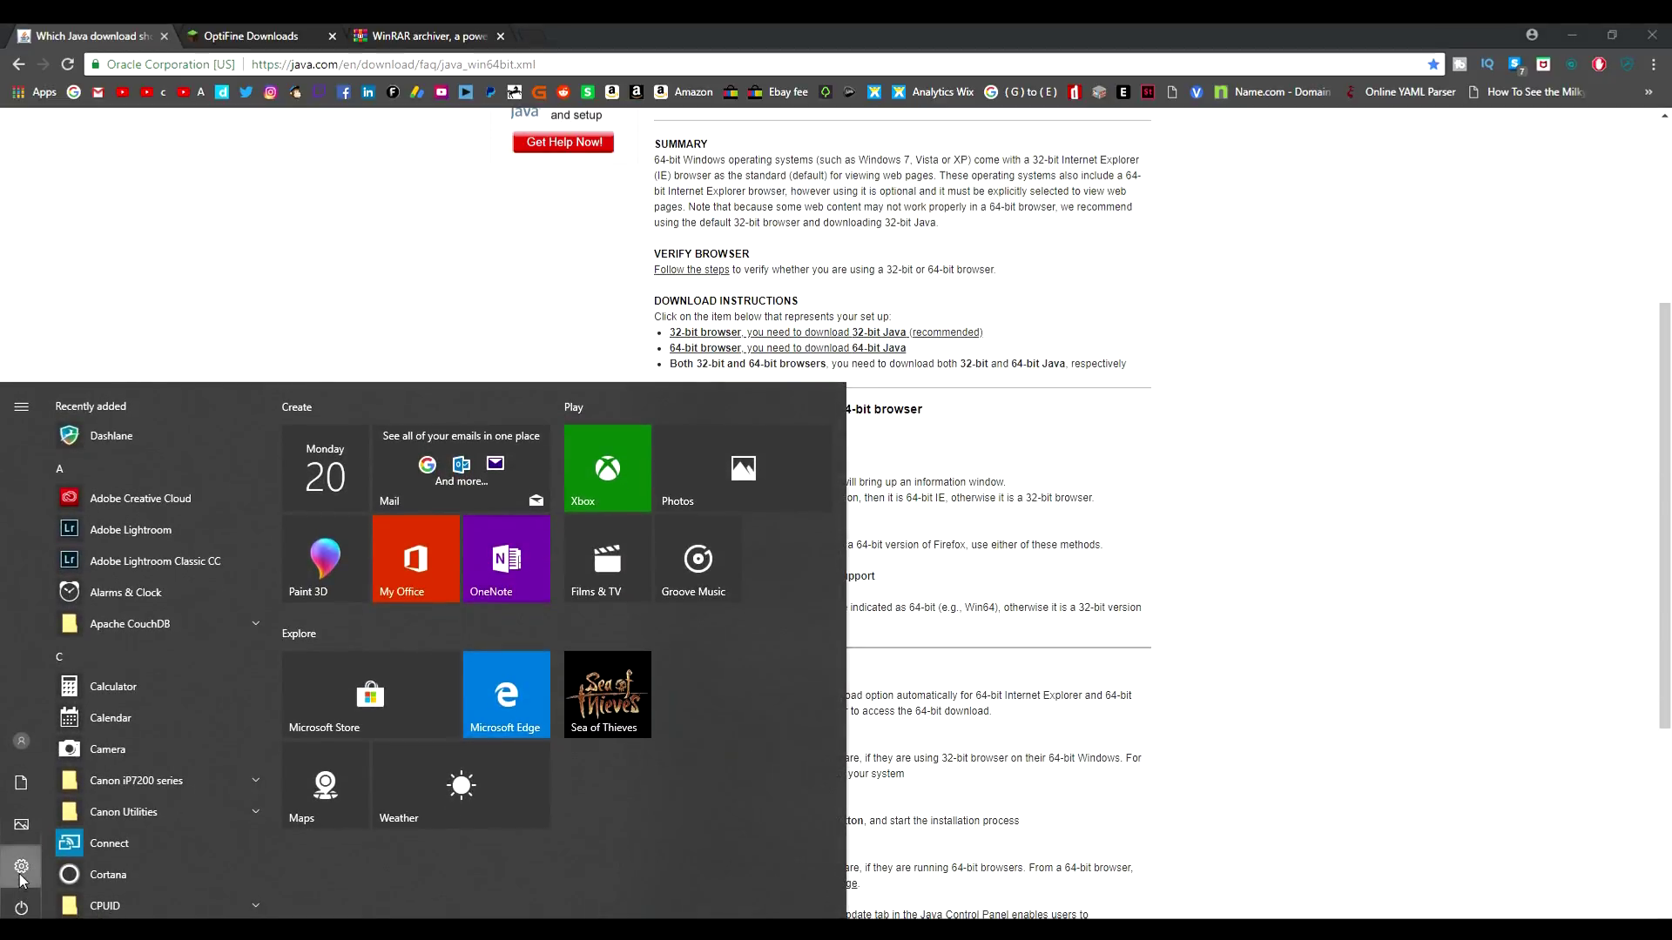
Step: Confirm under Settings > System > About that Windows is a 64-bit operating system, then close Settings
click(19, 869)
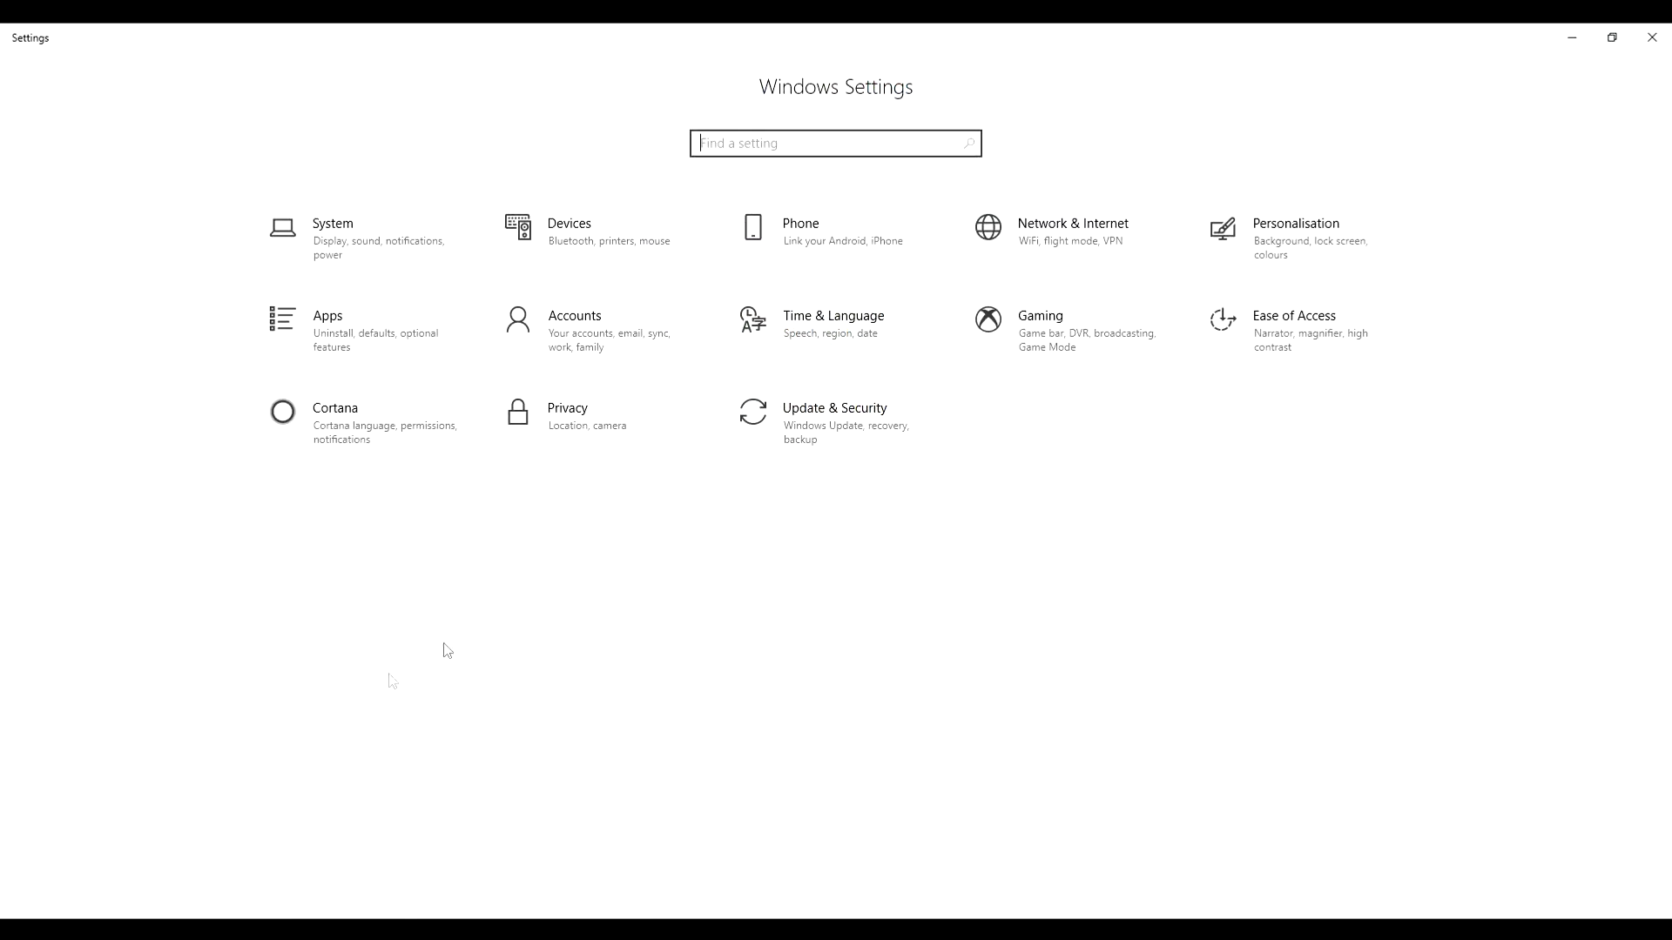
click(397, 238)
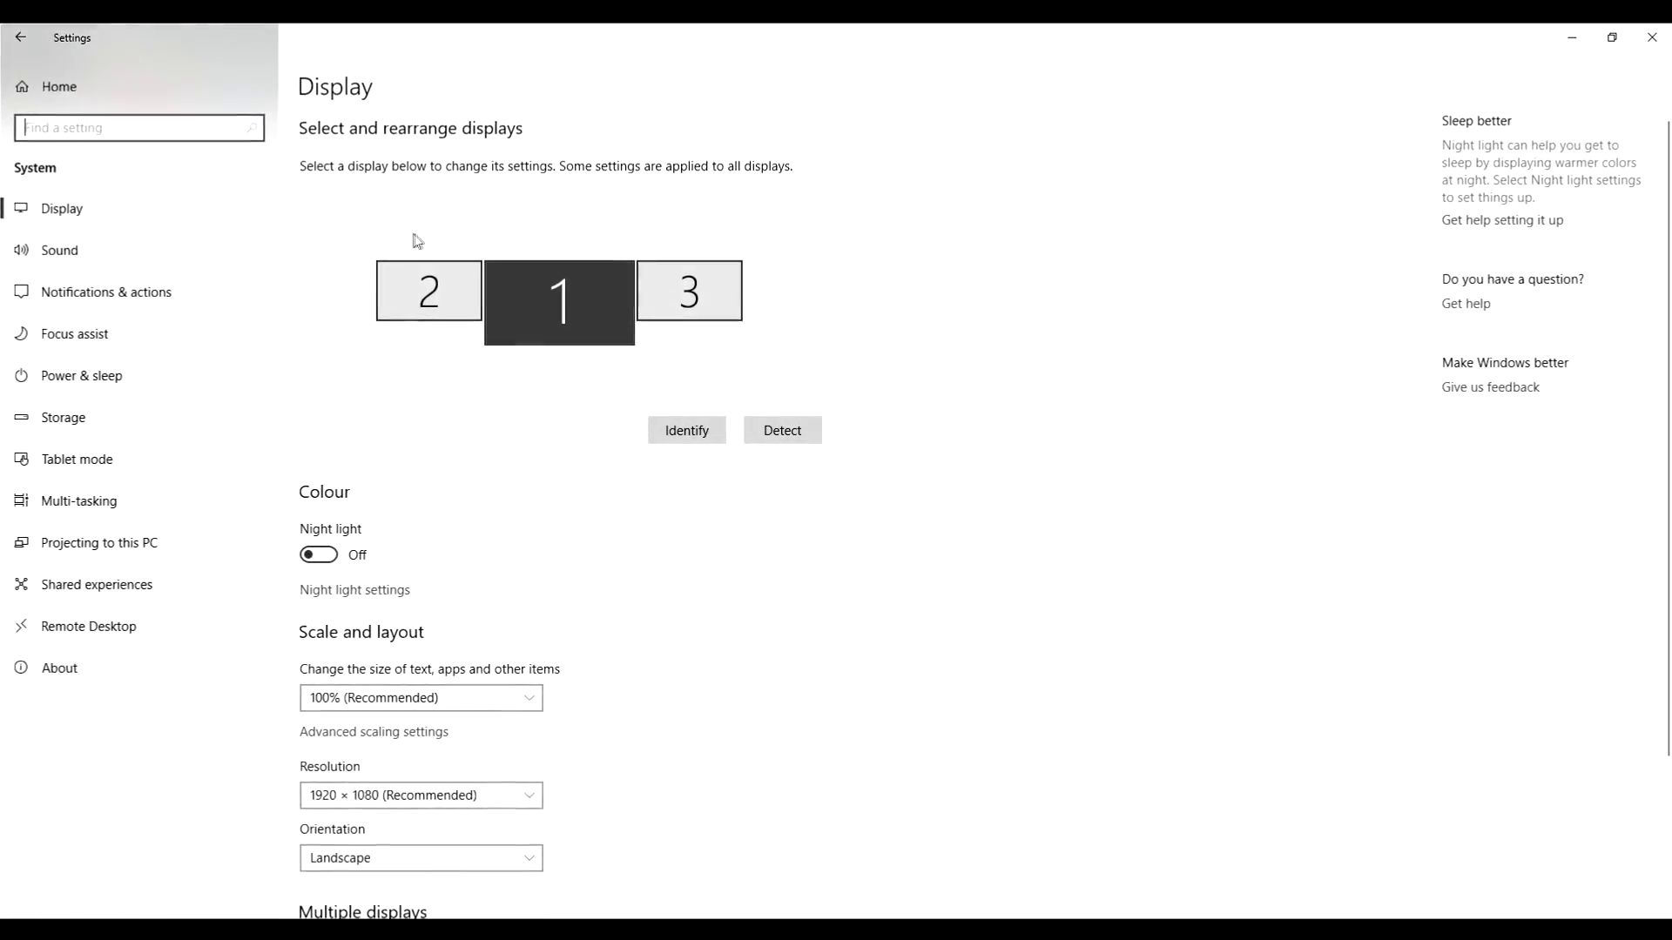
click(93, 670)
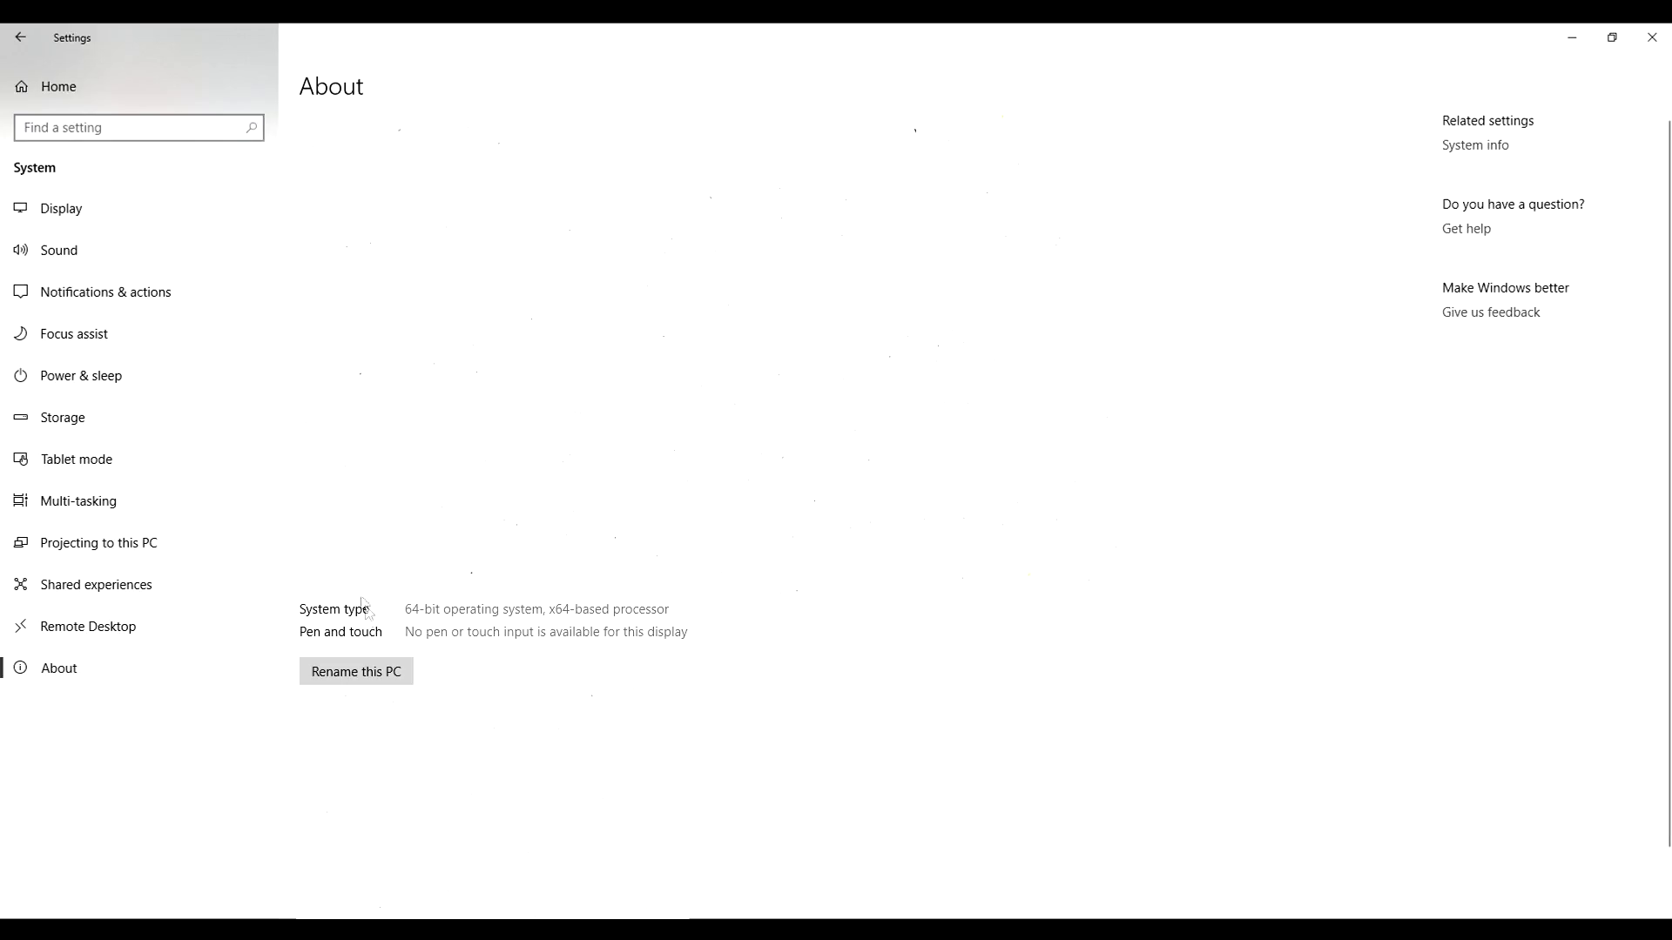
click(1664, 35)
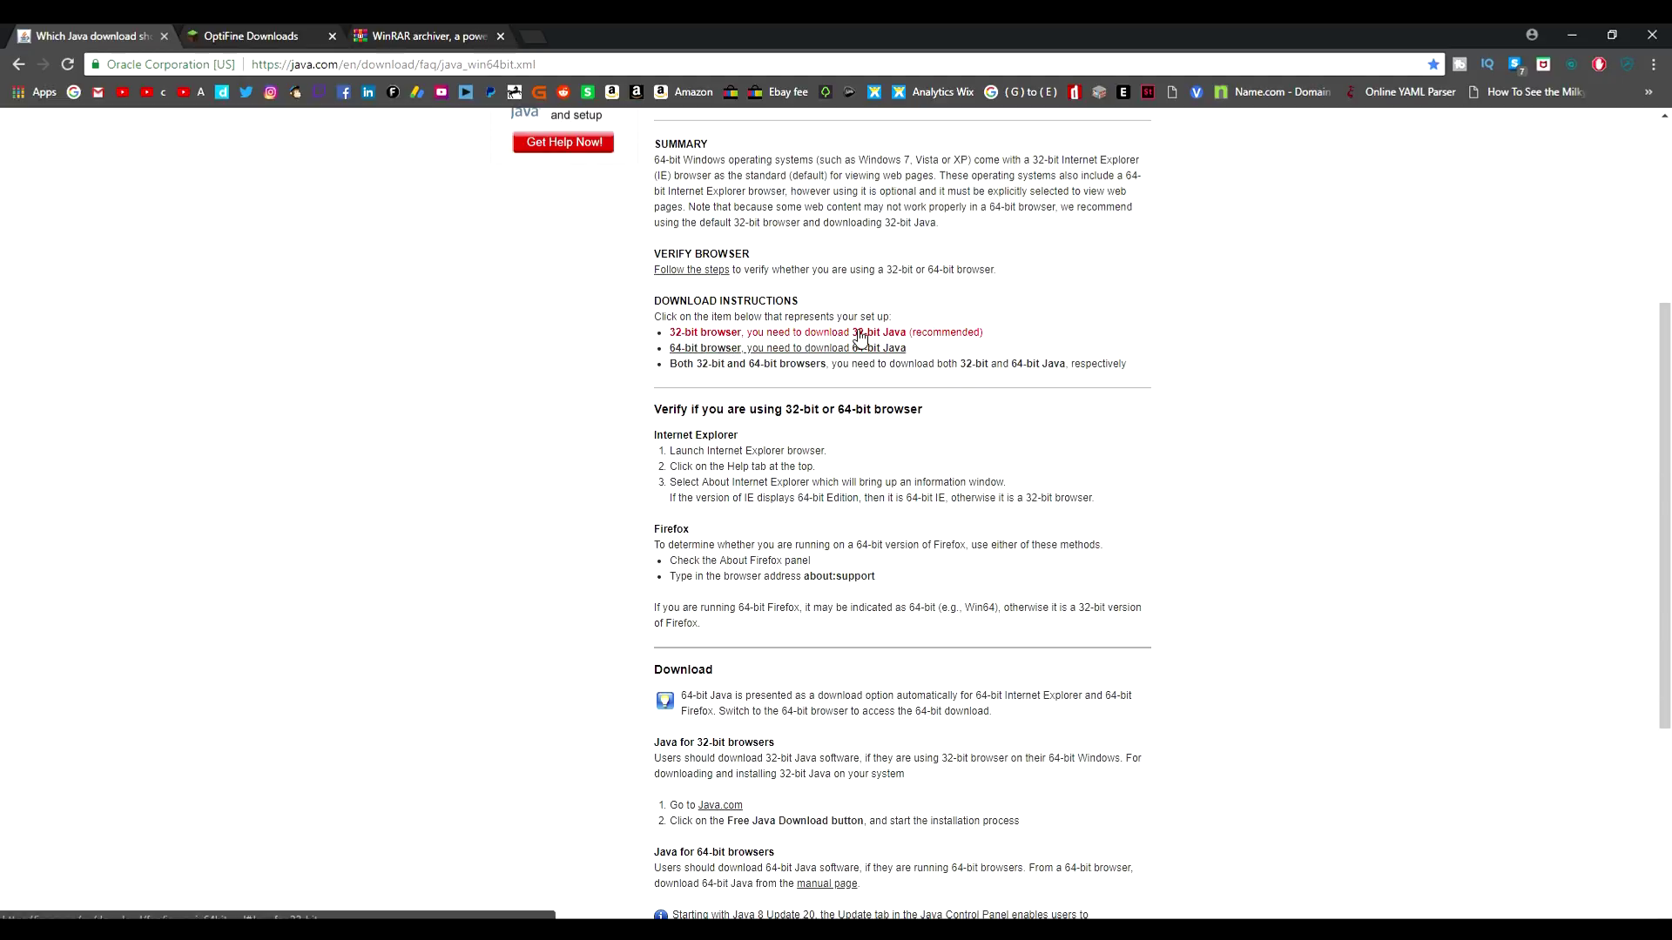
Step: Follow the 64-bit browser link to java.com's Free Java Download home page, then minimize Chrome
click(730, 351)
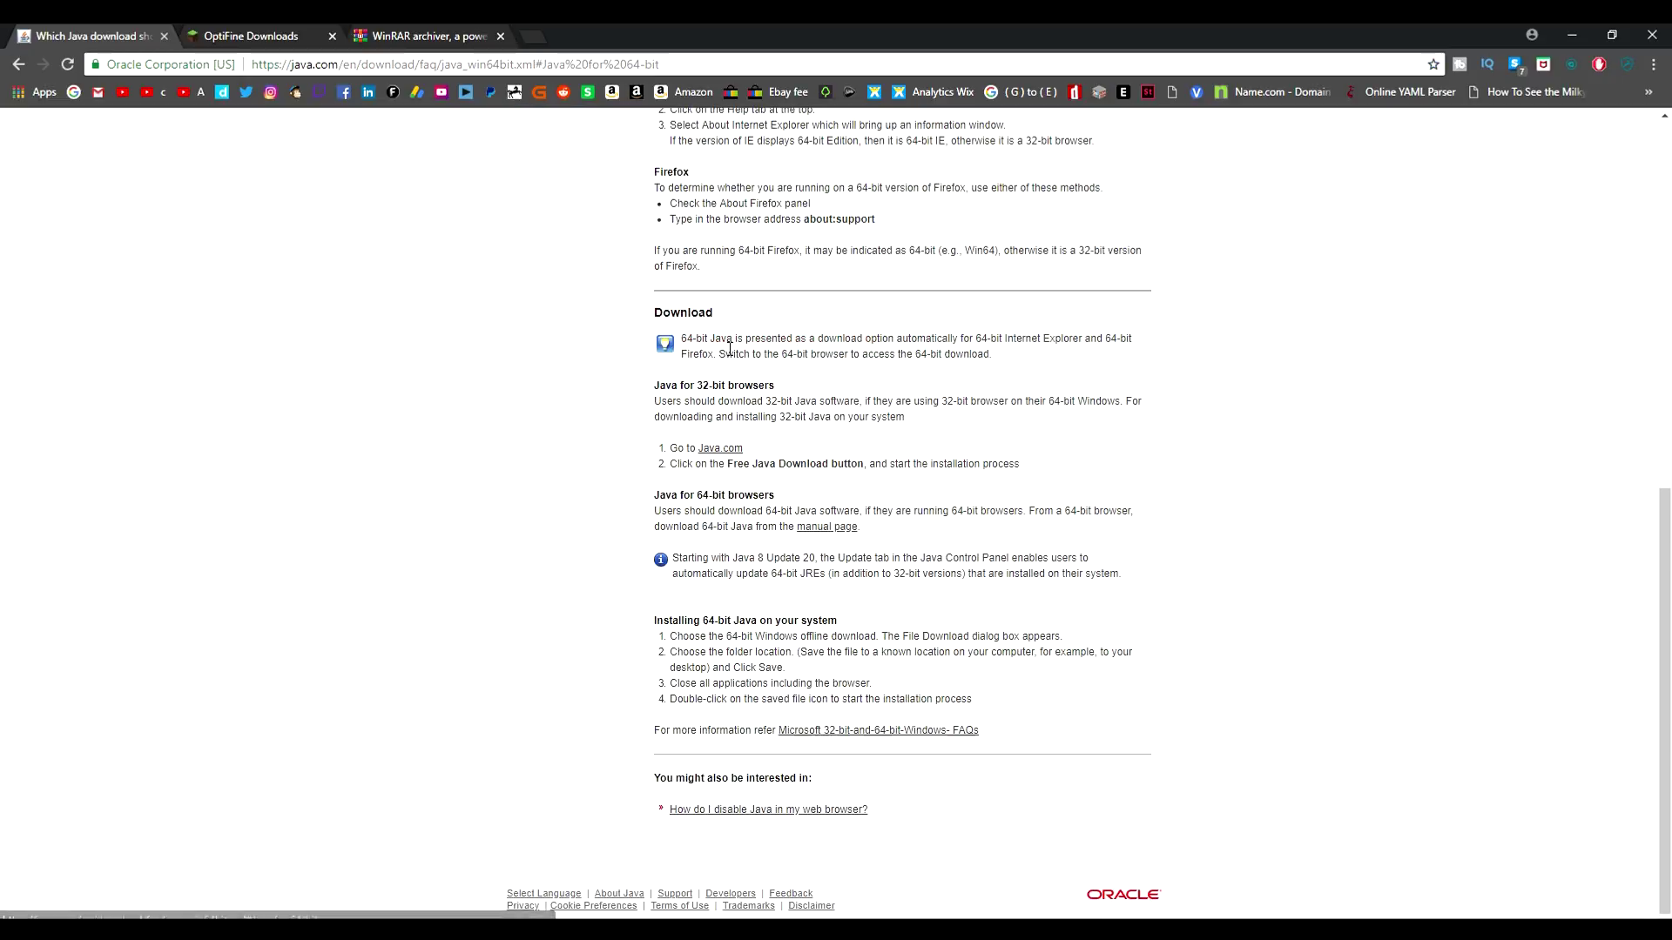
click(730, 449)
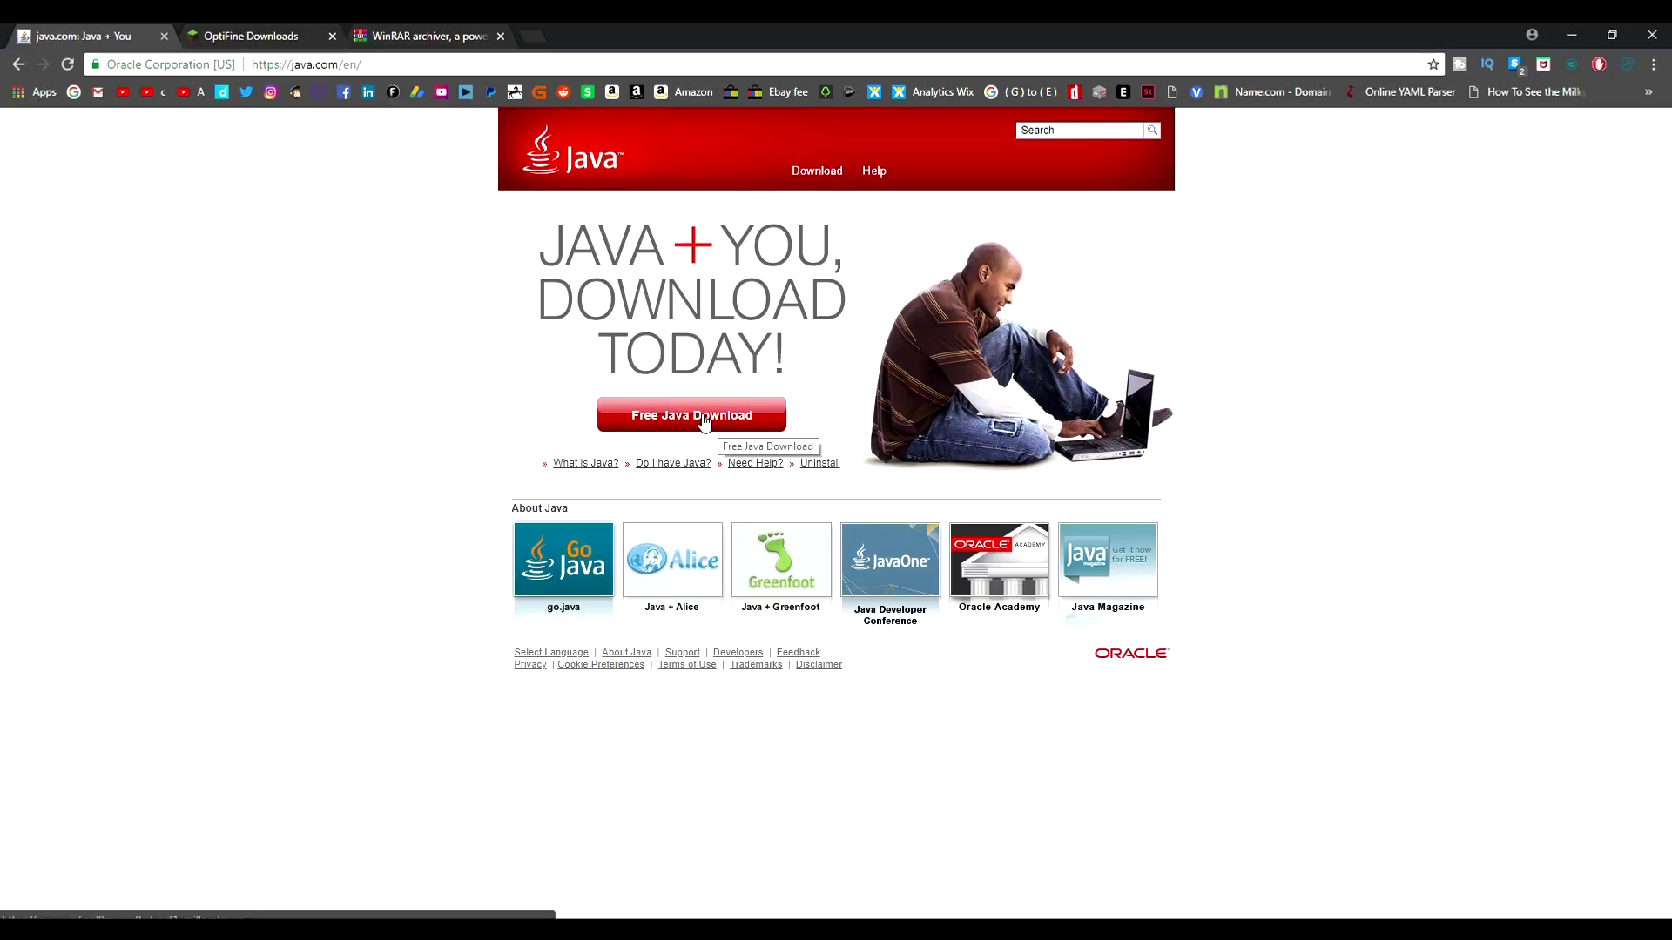
click(1571, 35)
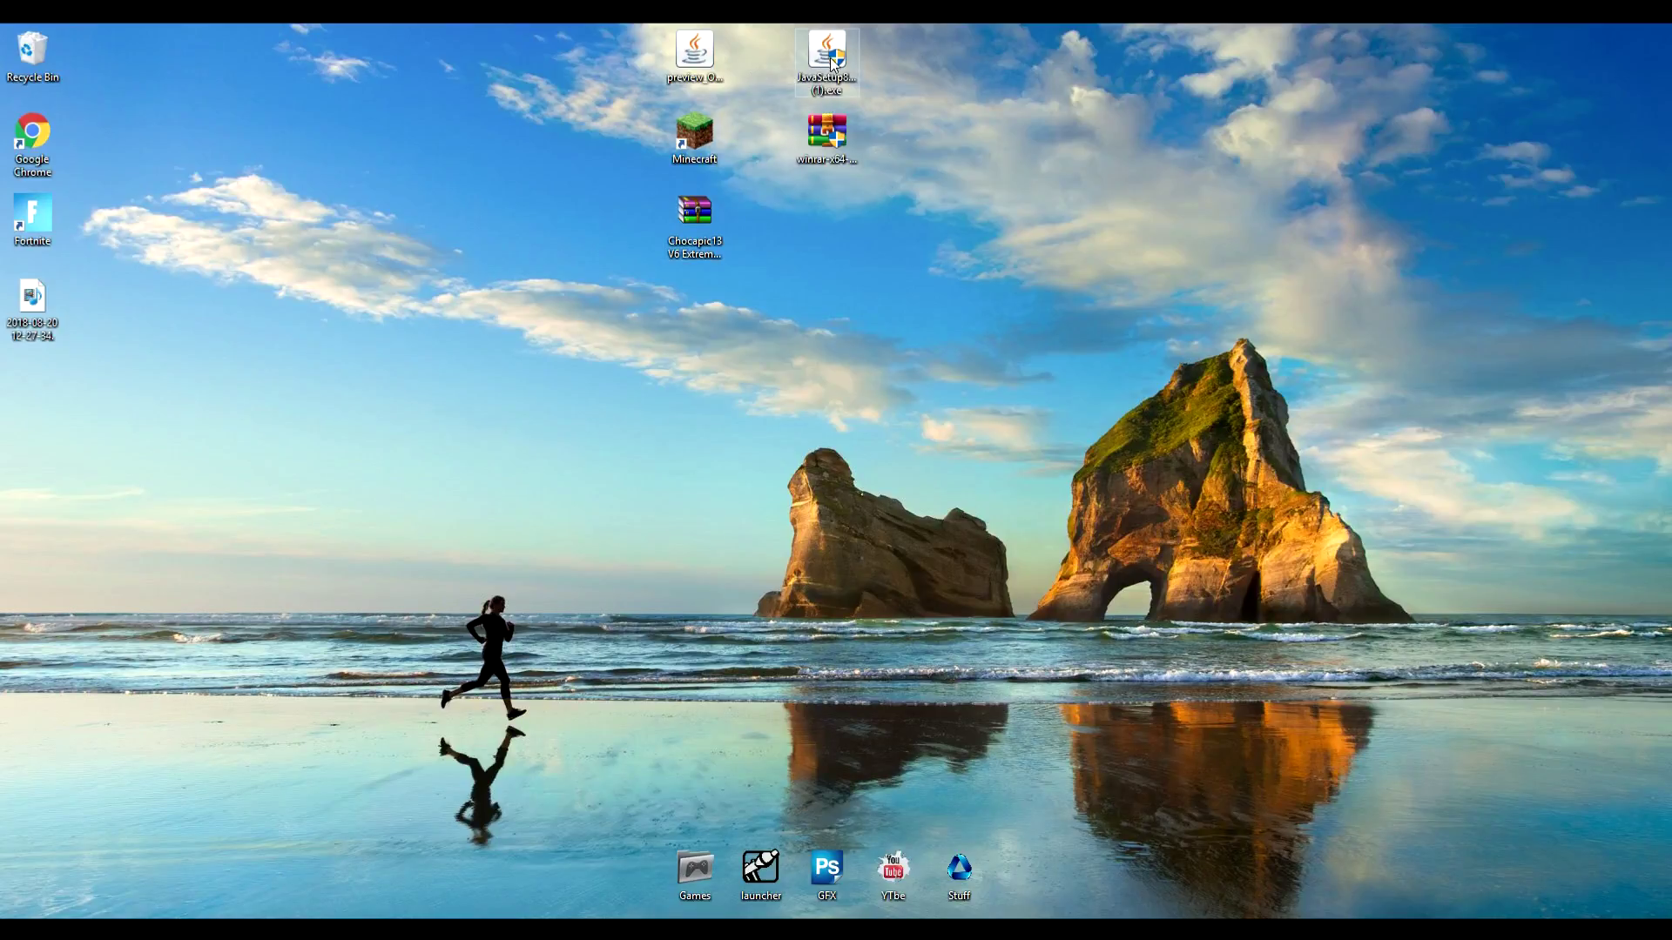
Step: Run the JavaSetup installer from the desktop, shifting its icon further right
drag(827, 53, 960, 129)
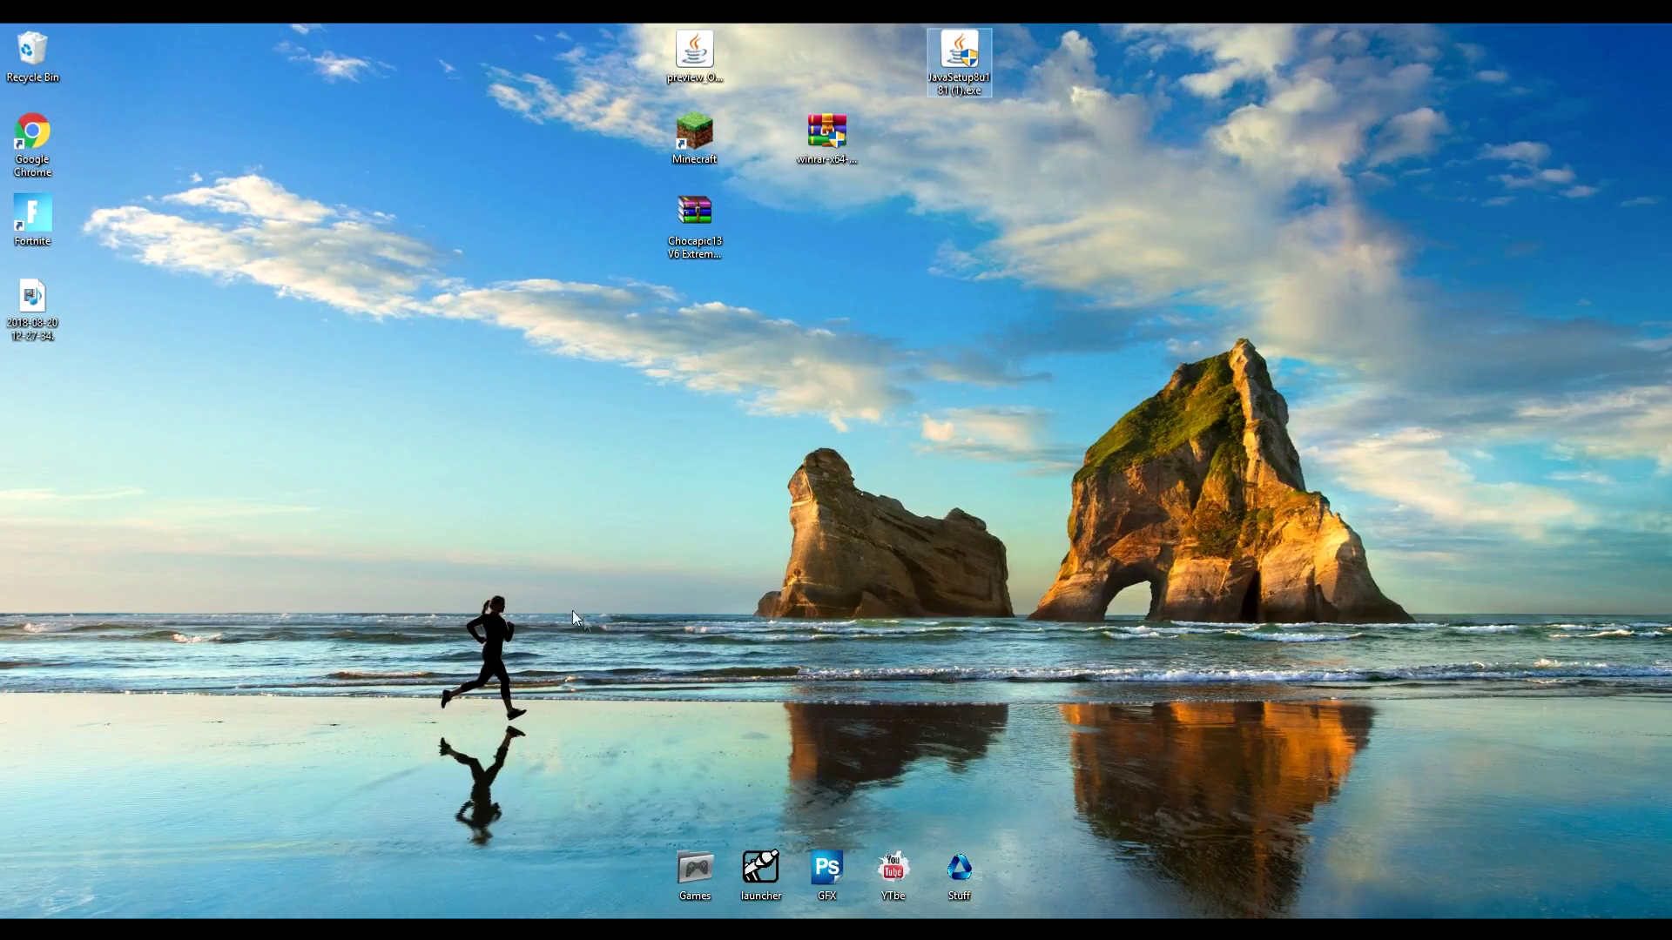
double_click(969, 59)
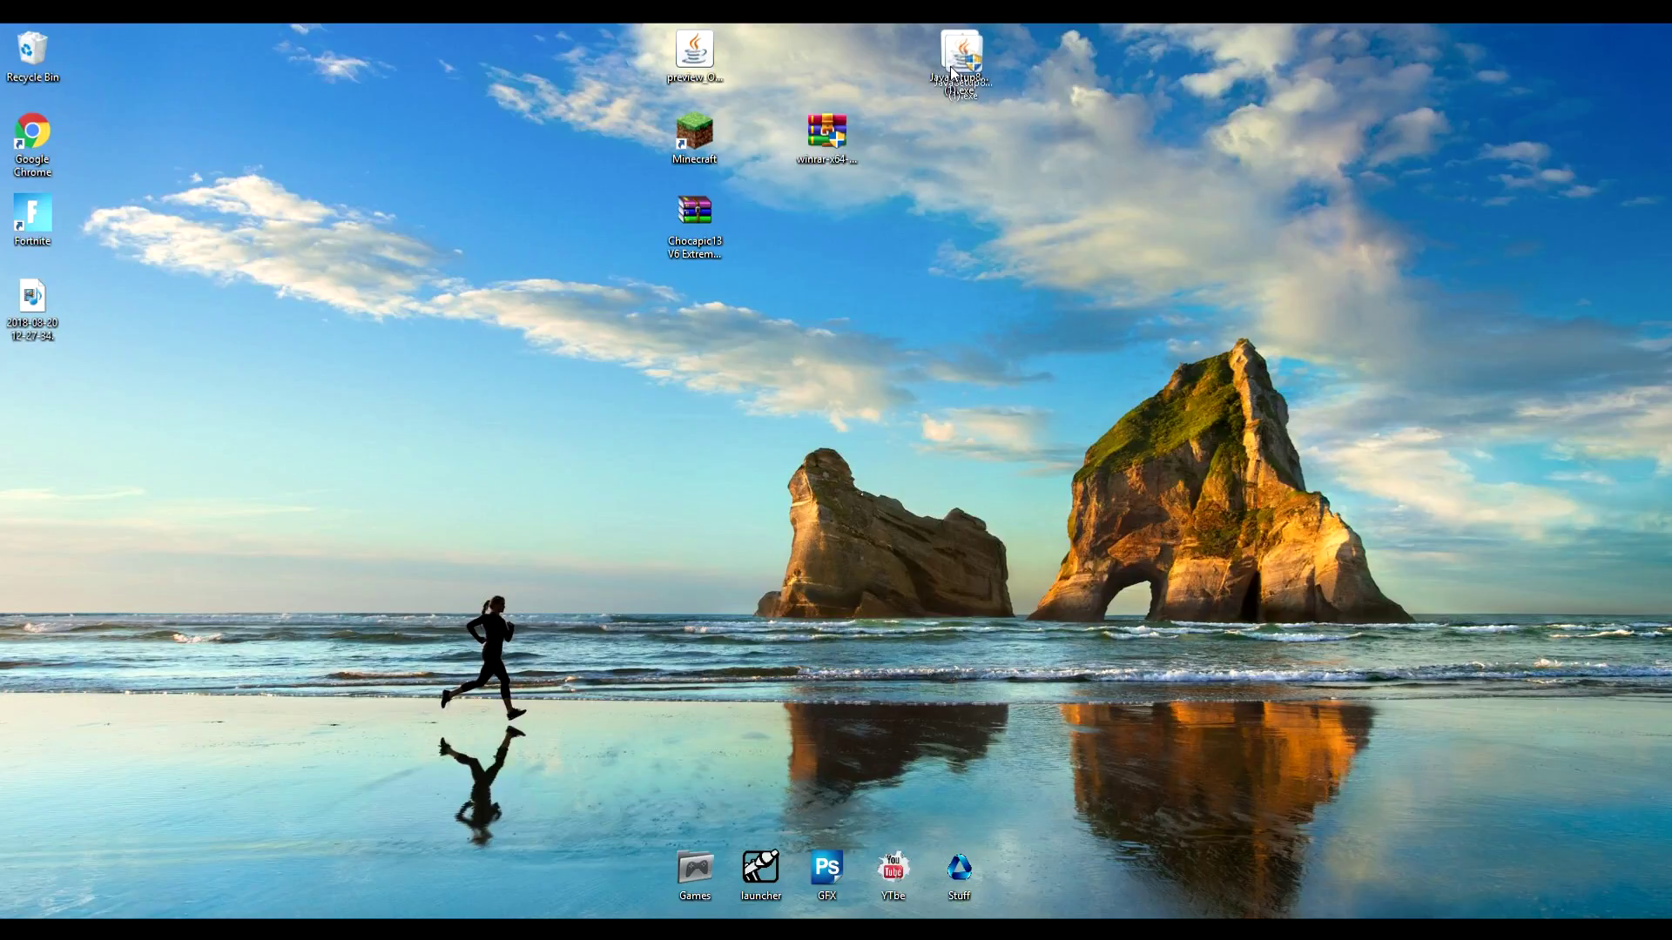
drag(949, 66, 1148, 68)
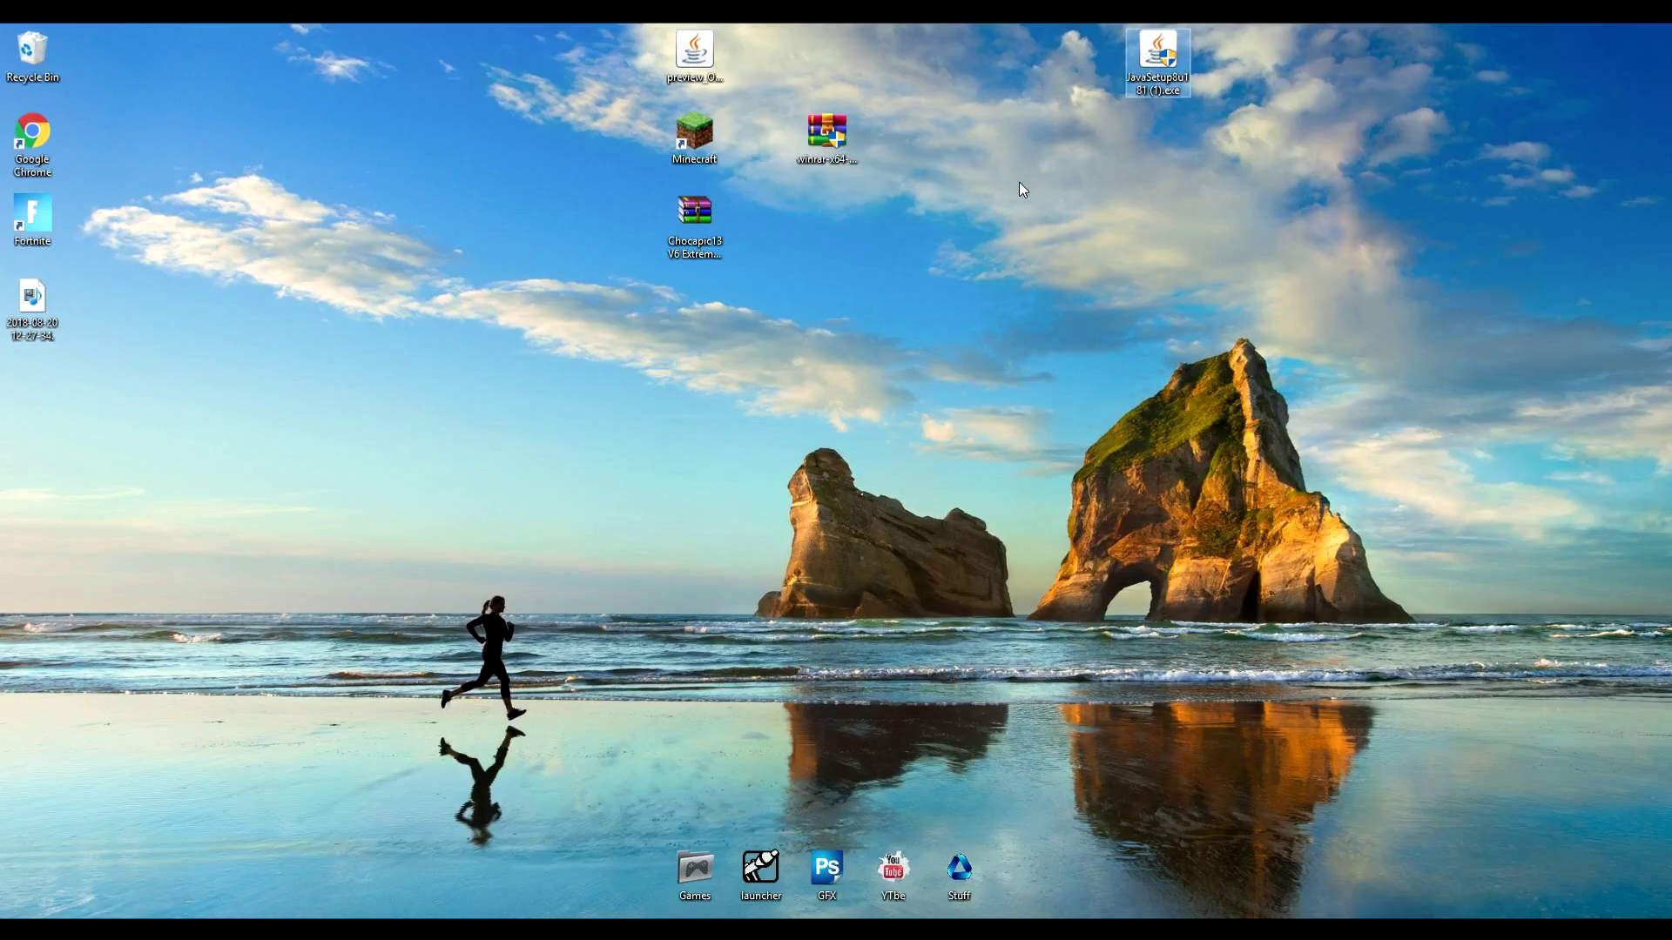
Step: Restore Chrome and close the java.com tab to reach the OptiFine Downloads page
mouse_move(405, 930)
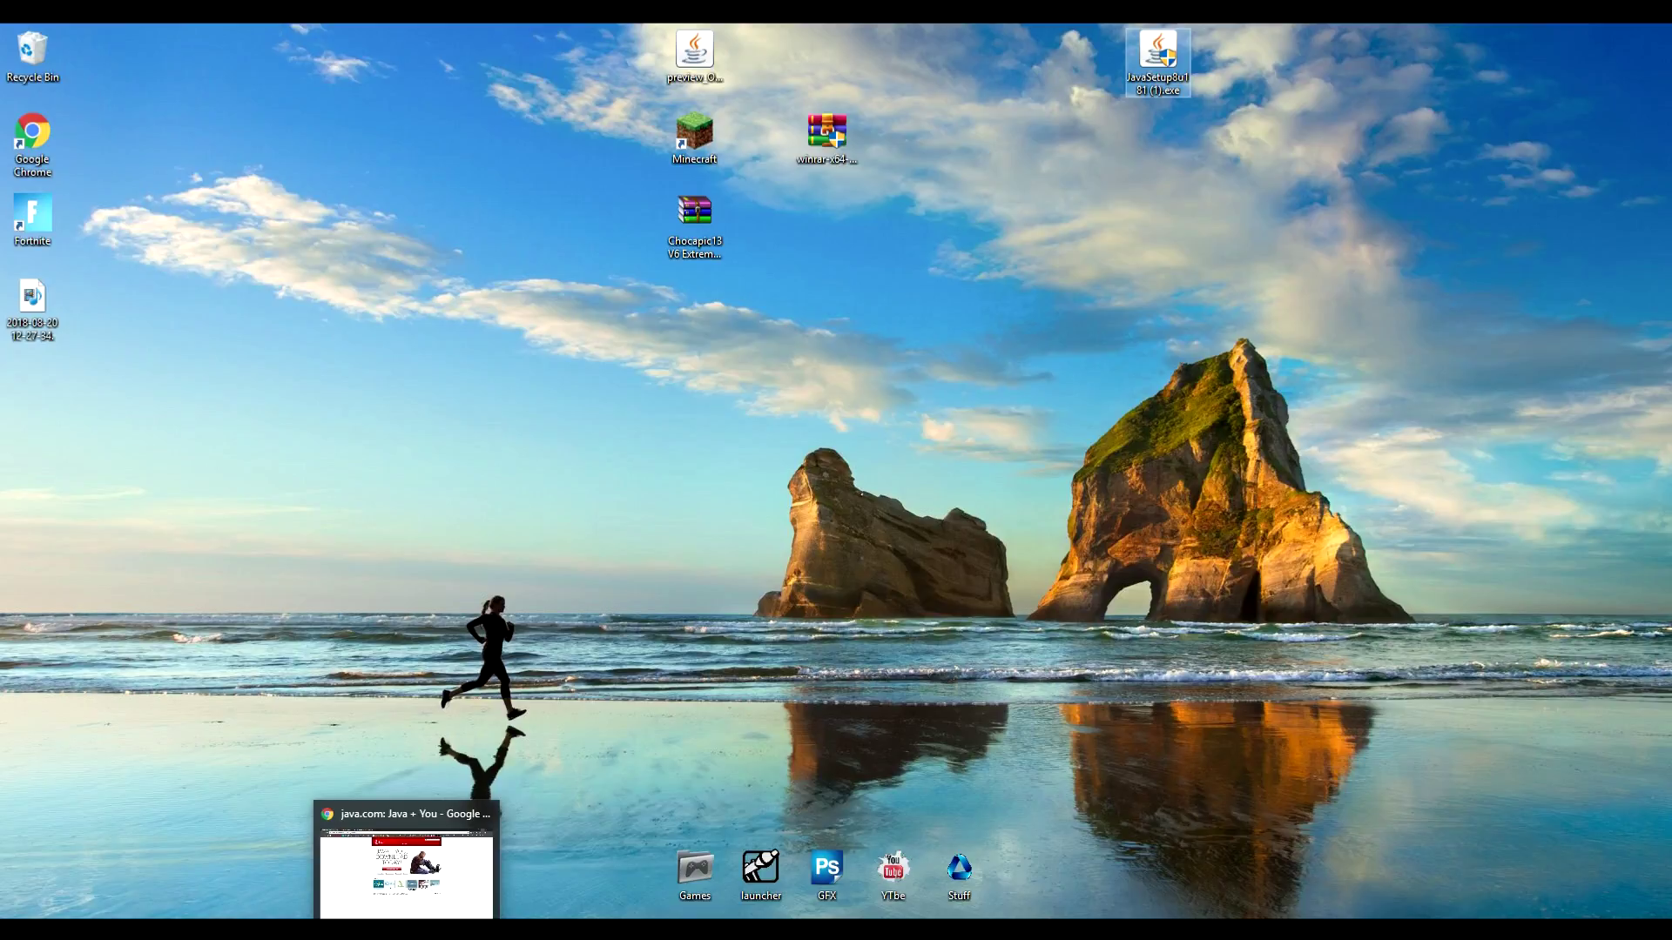
click(407, 858)
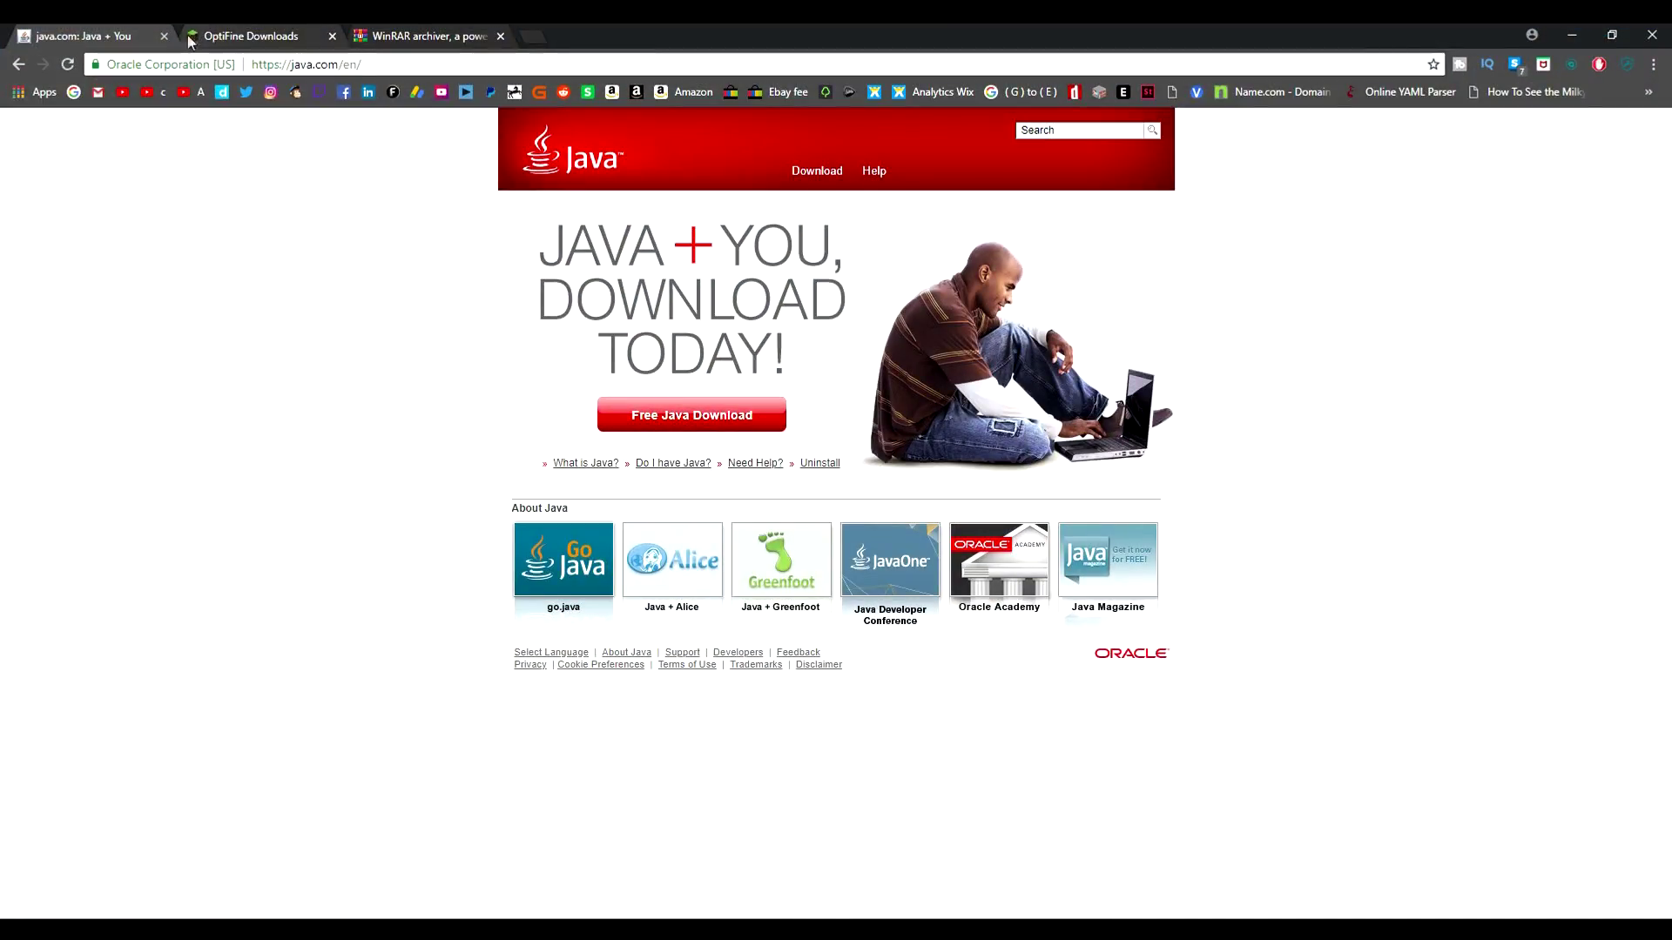
click(164, 37)
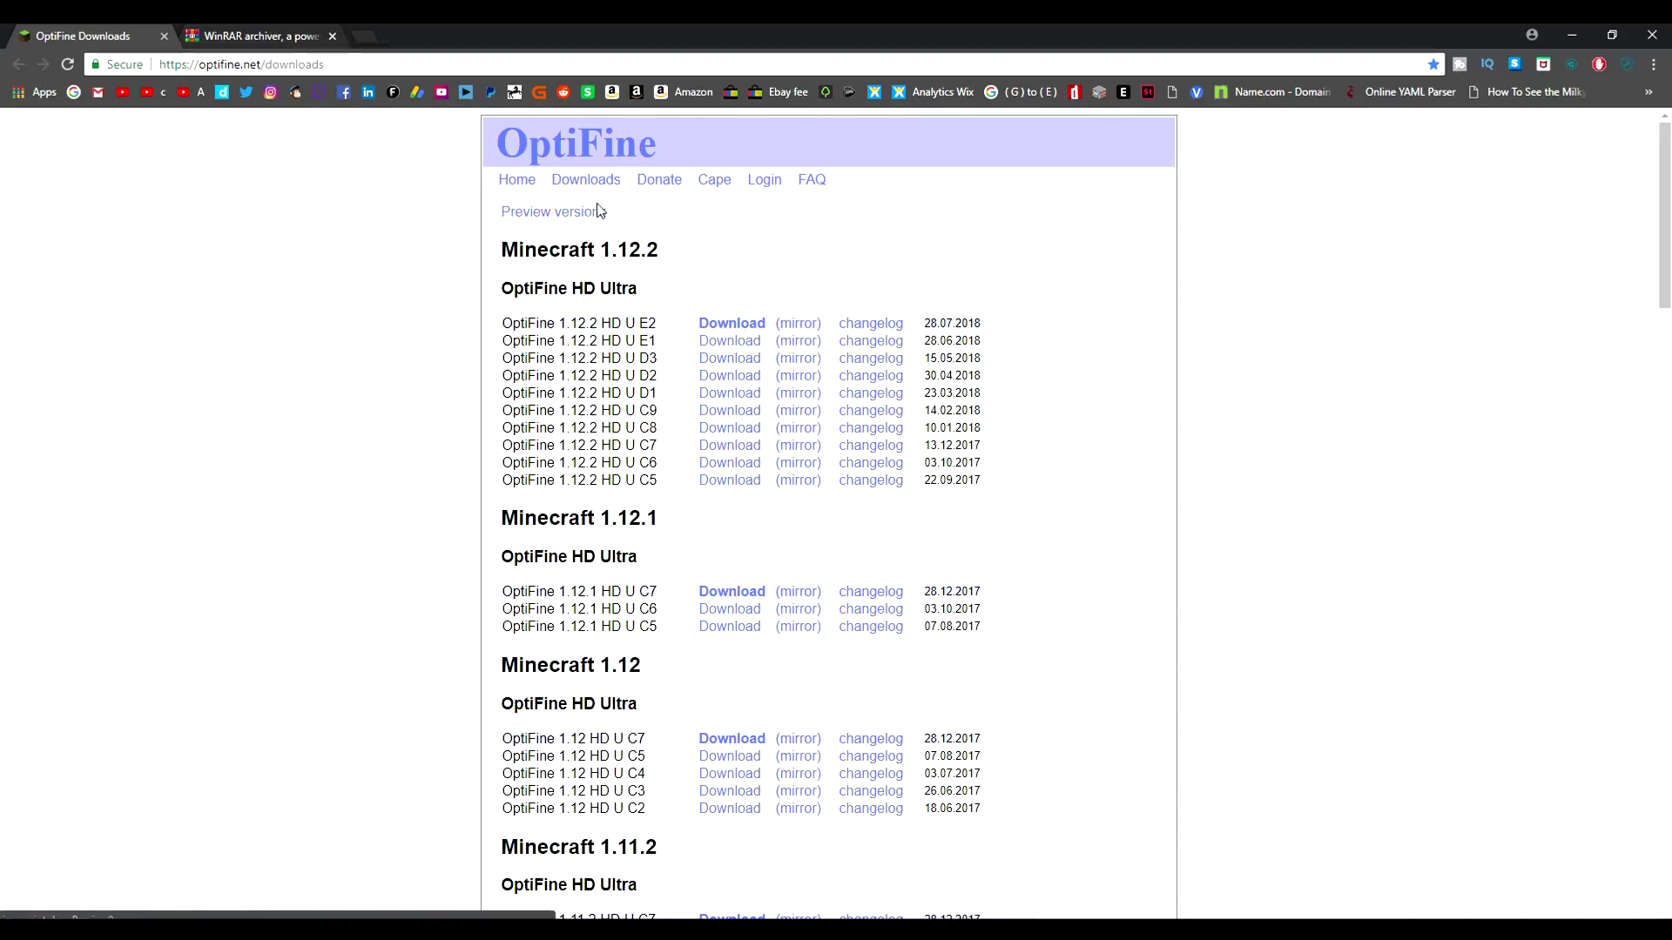
Step: Download preview_OptiFine_1.13_HD_U_E3_alpha8.jar from the Preview versions list, skipping the ad page
click(557, 215)
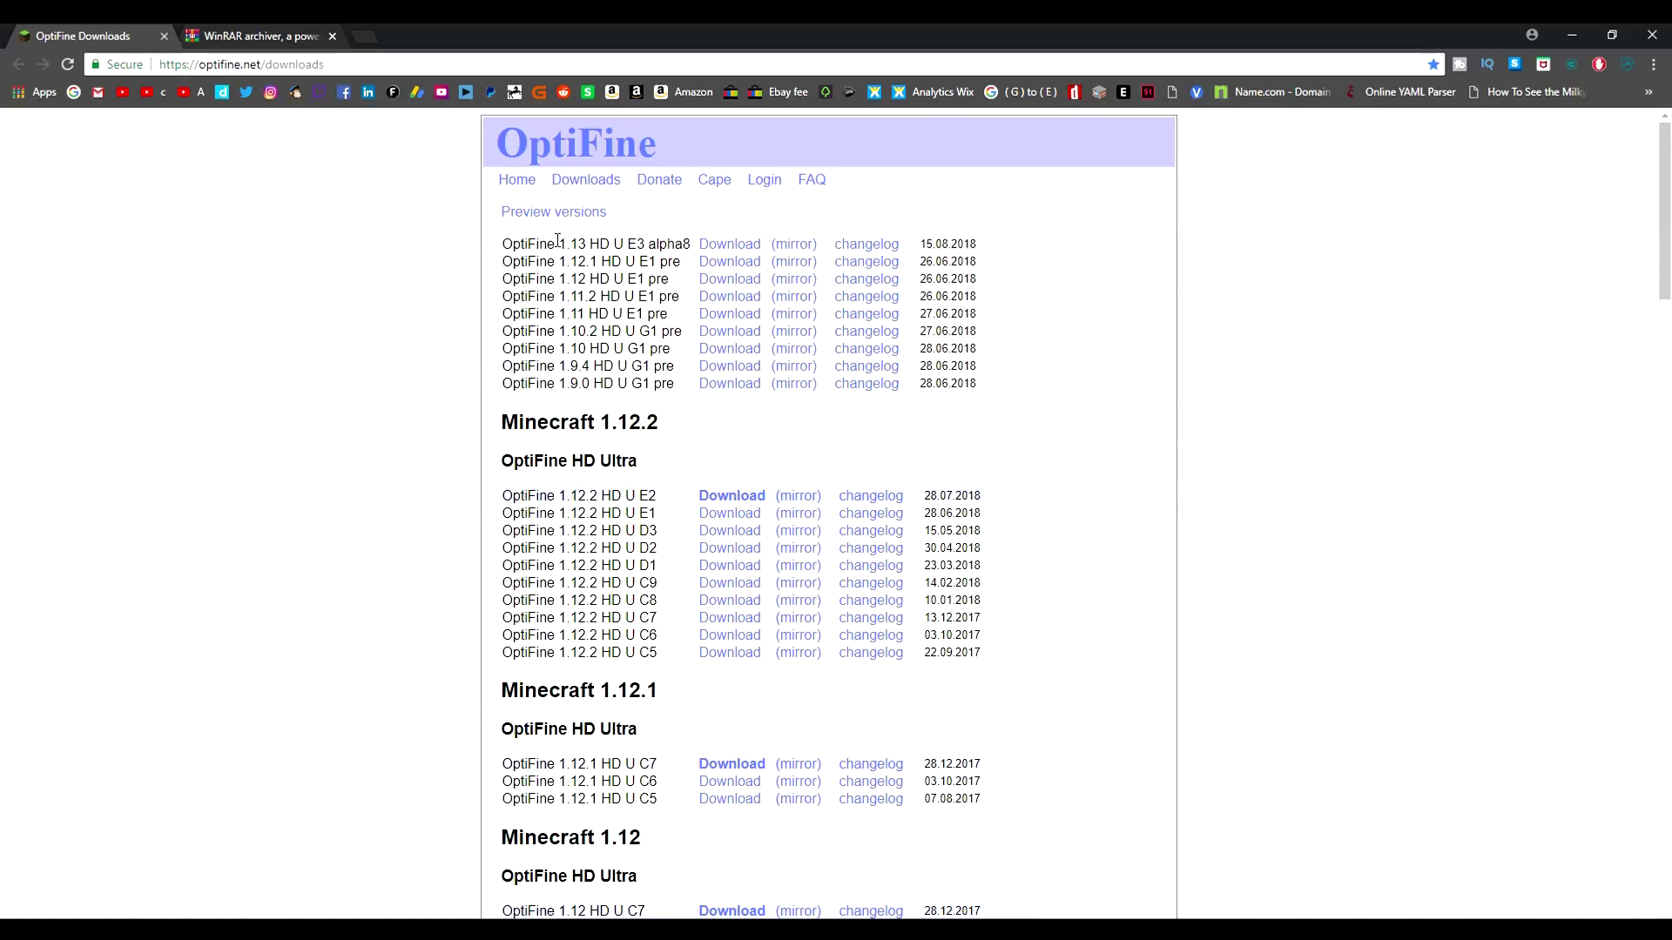
drag(558, 244, 589, 244)
click(633, 244)
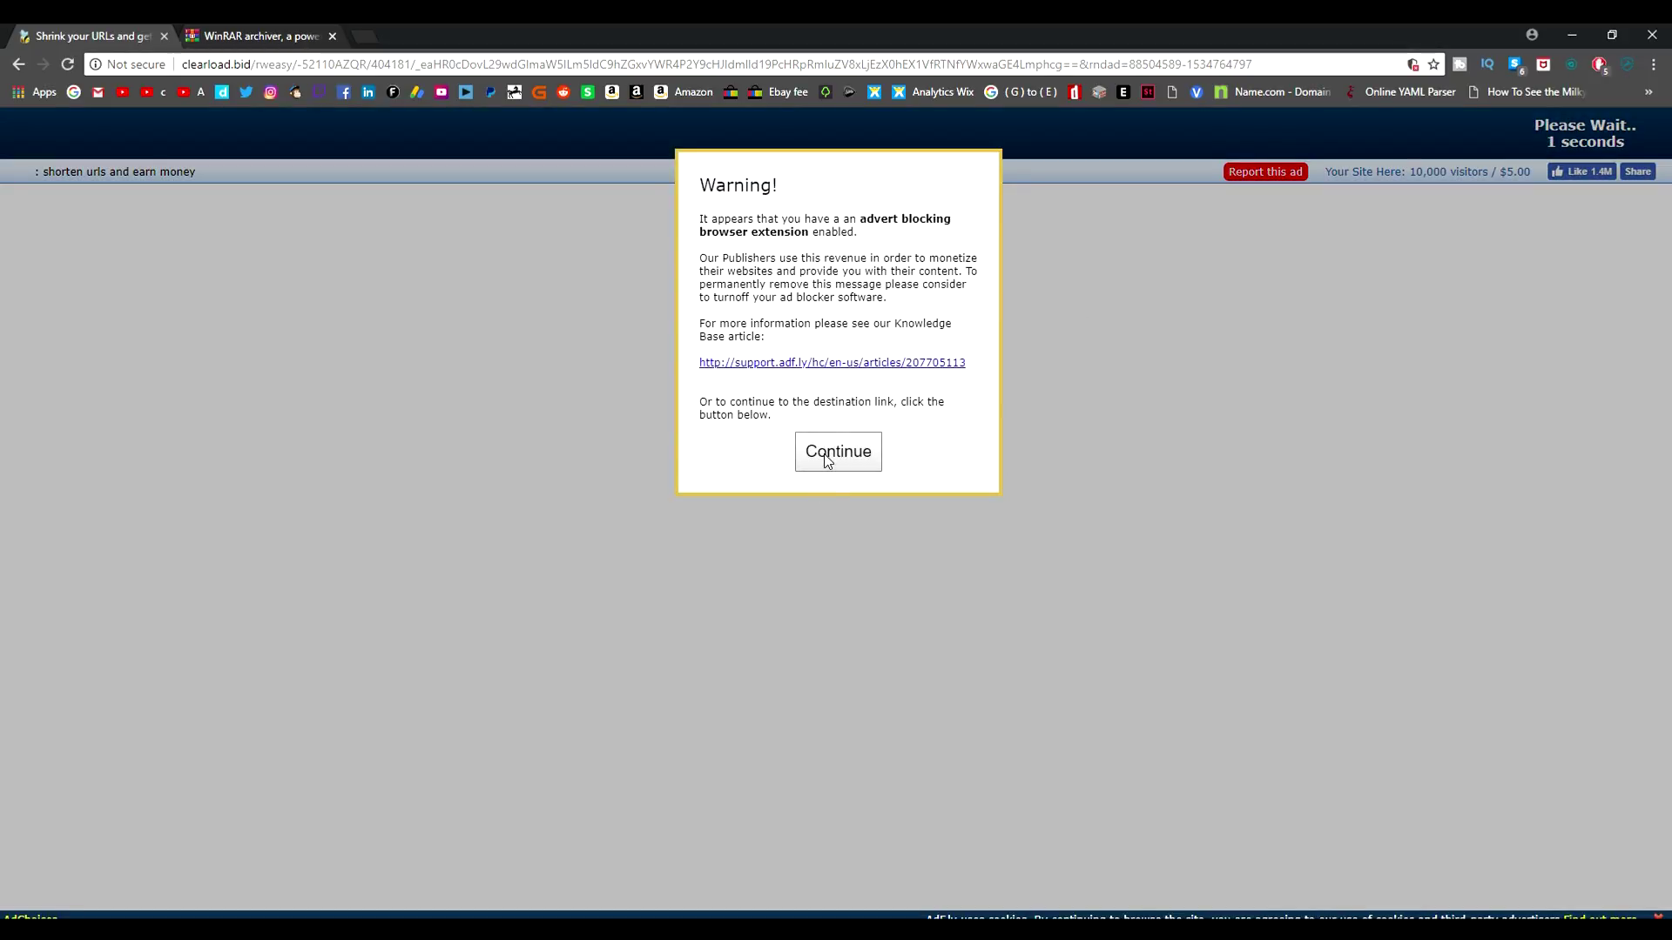
click(825, 453)
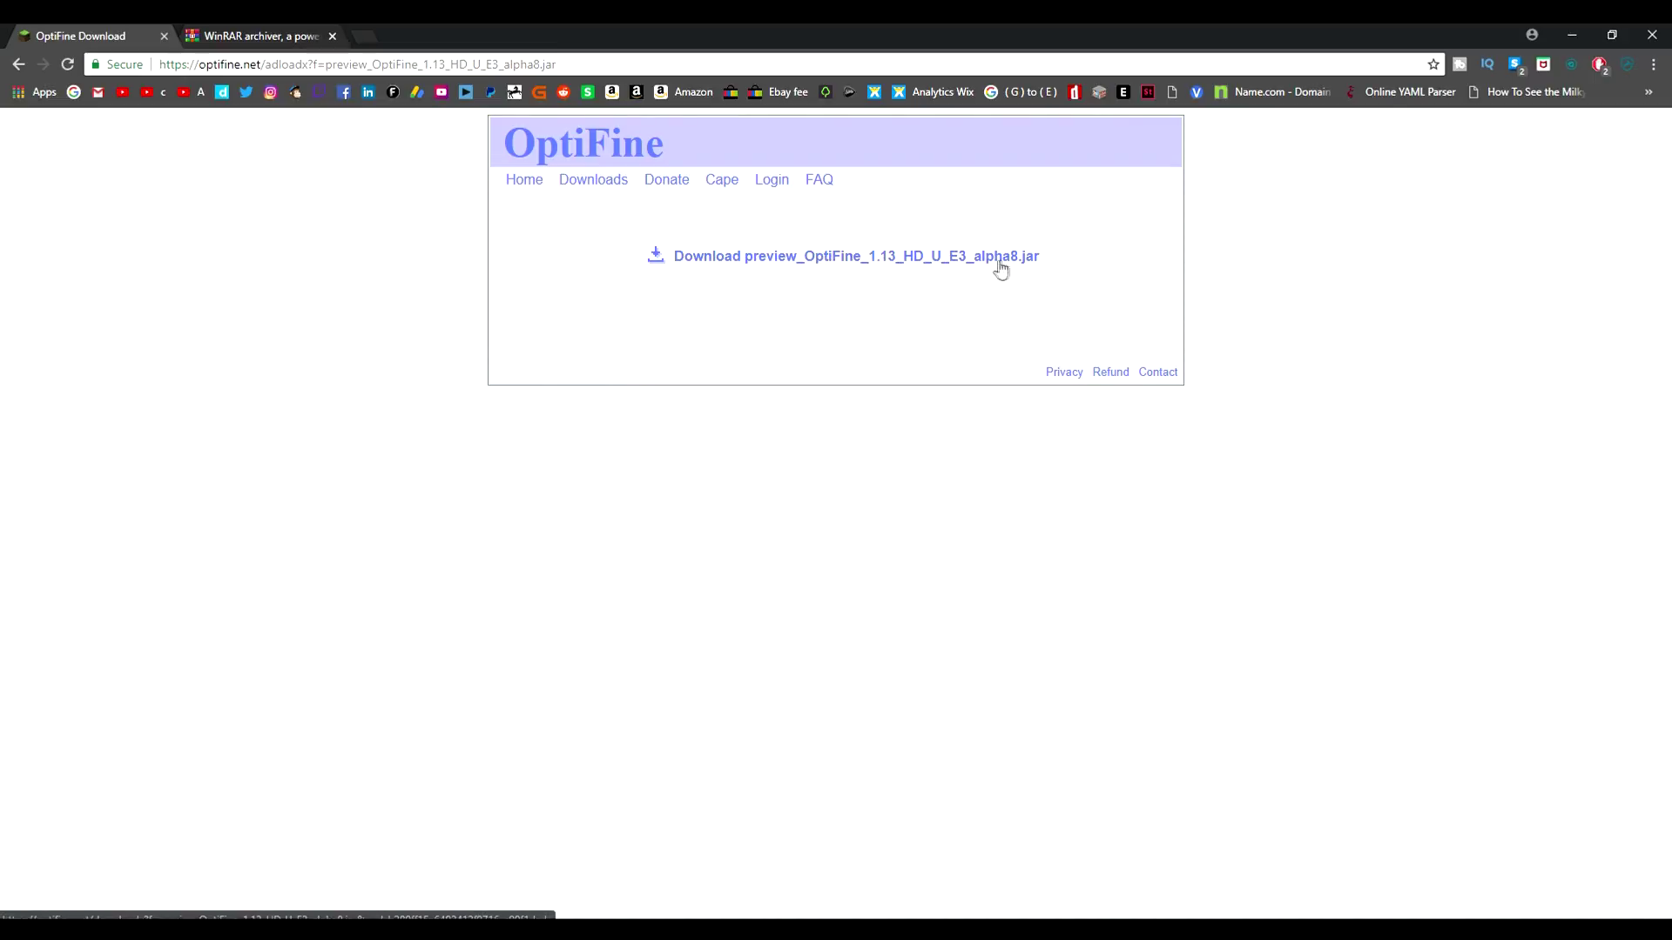
drag(557, 35, 645, 309)
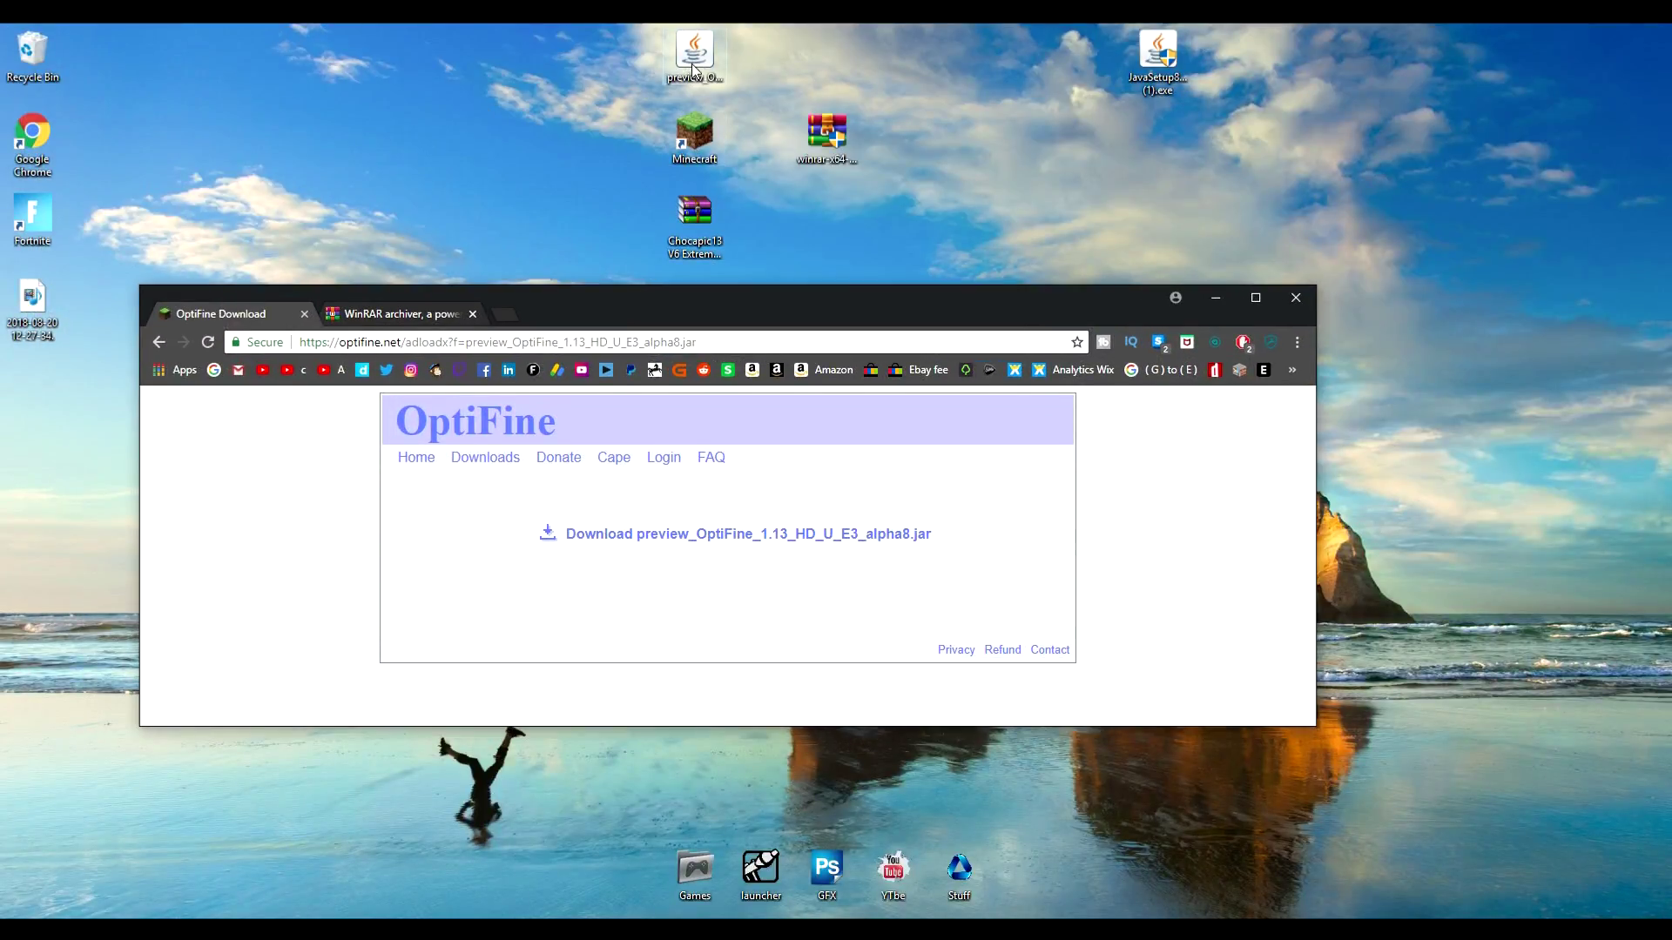
Step: Open the Minecraft Launcher, check Launch options for 1.13, play 1.13 to the title screen, and quit
key(super+d)
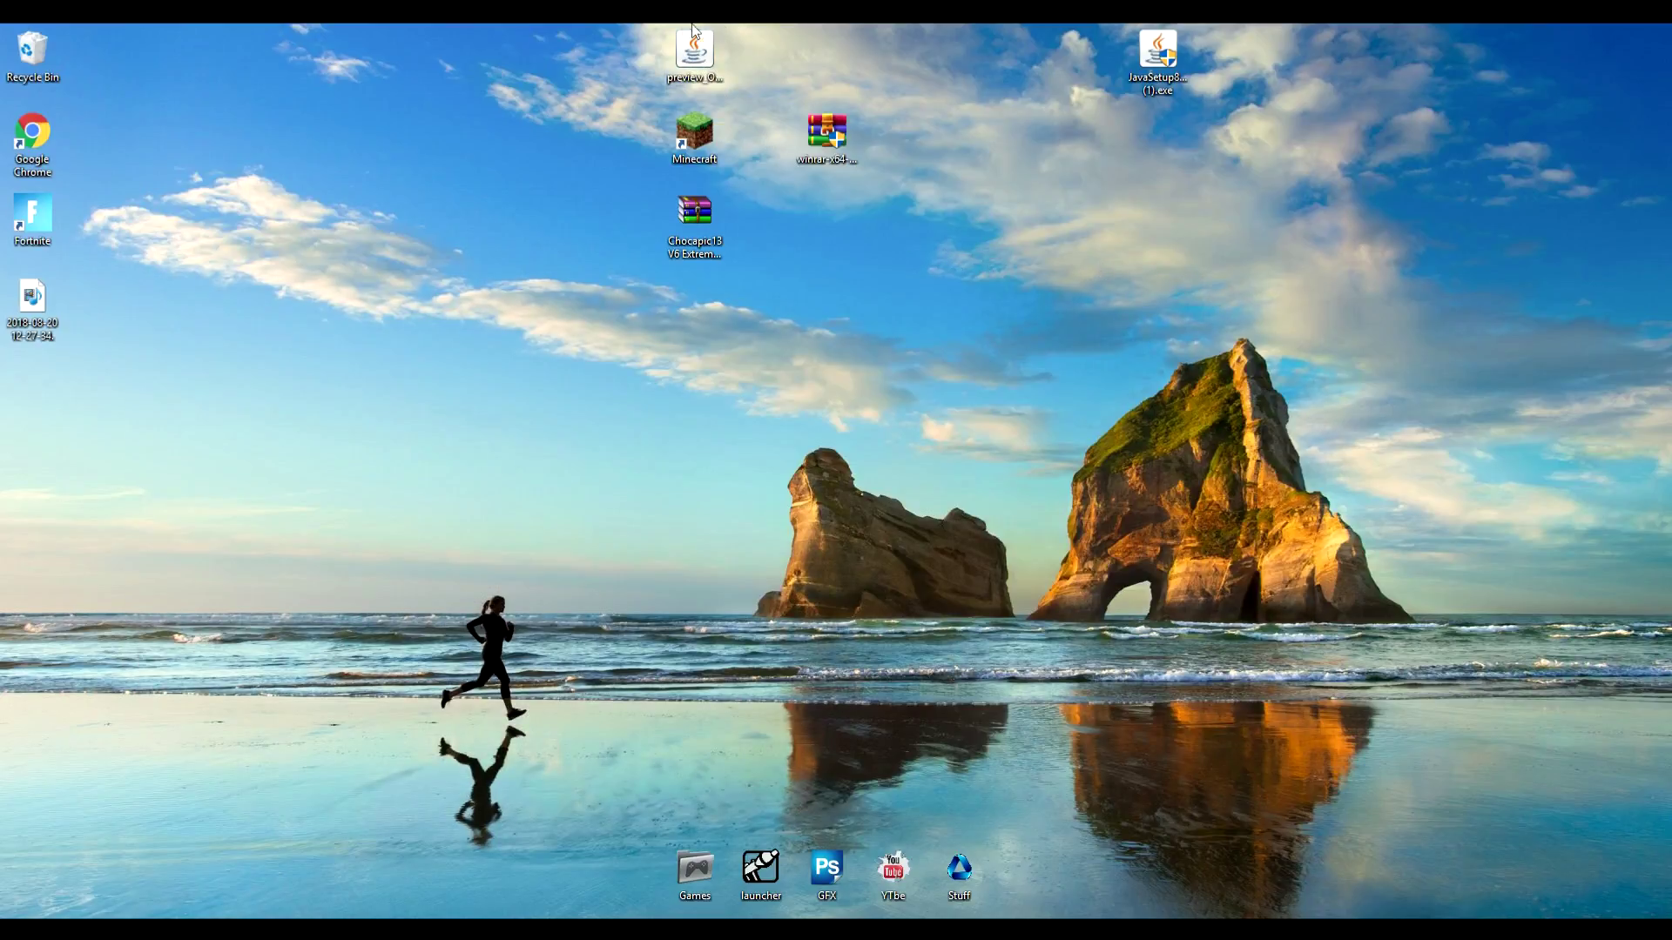
double_click(700, 134)
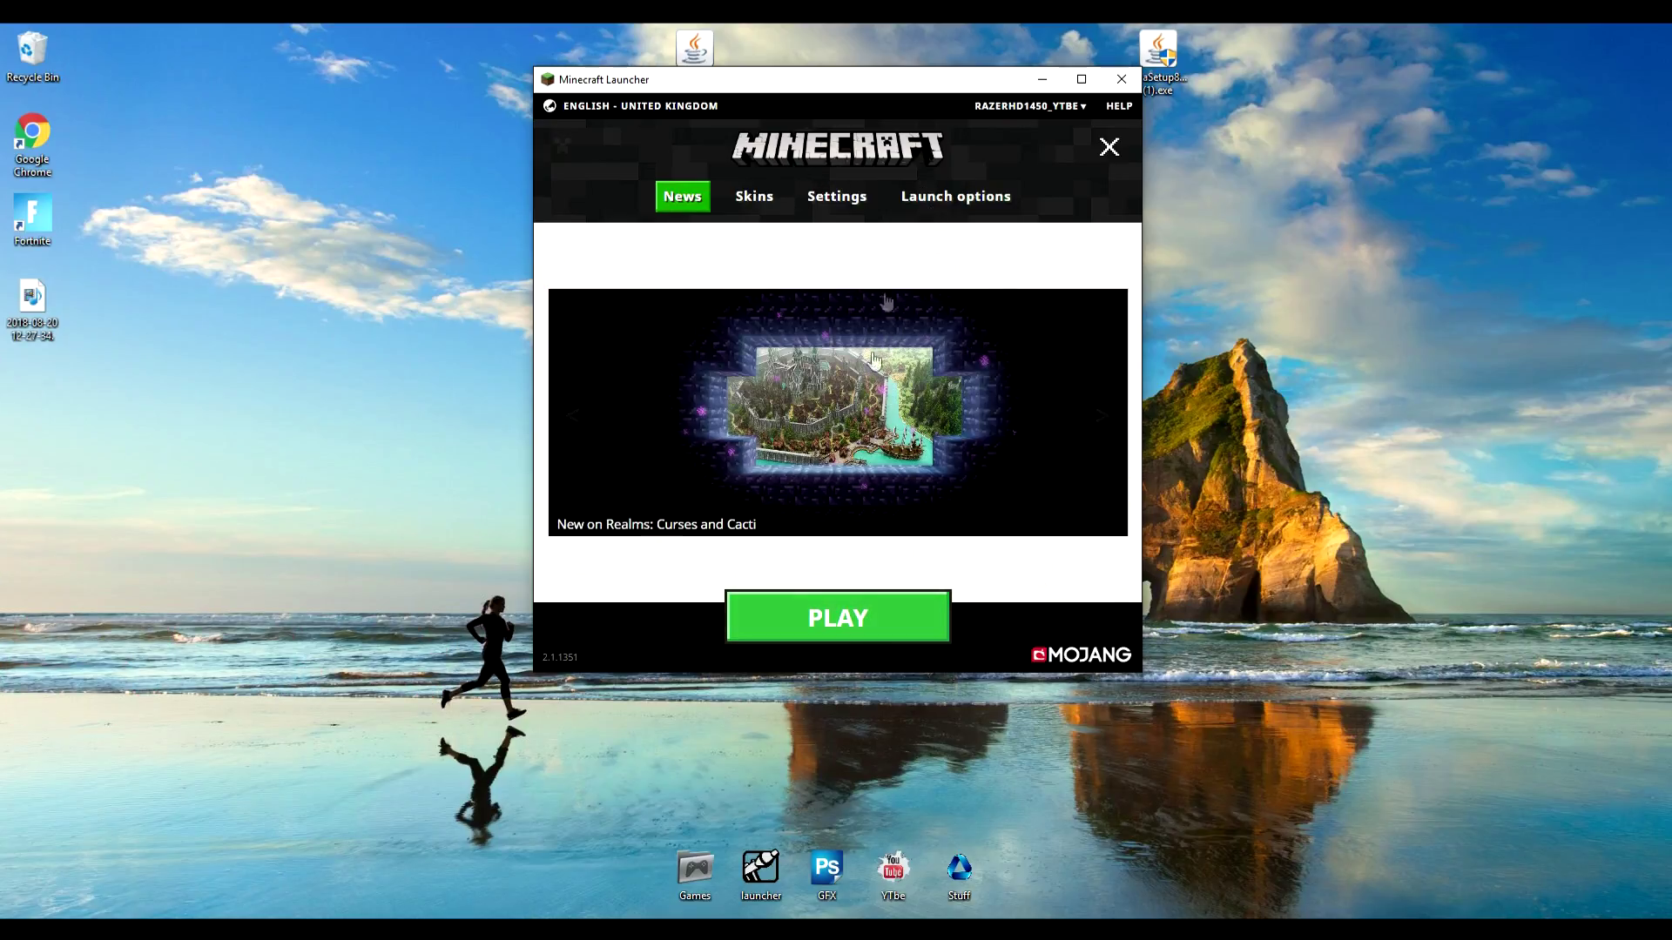
click(933, 203)
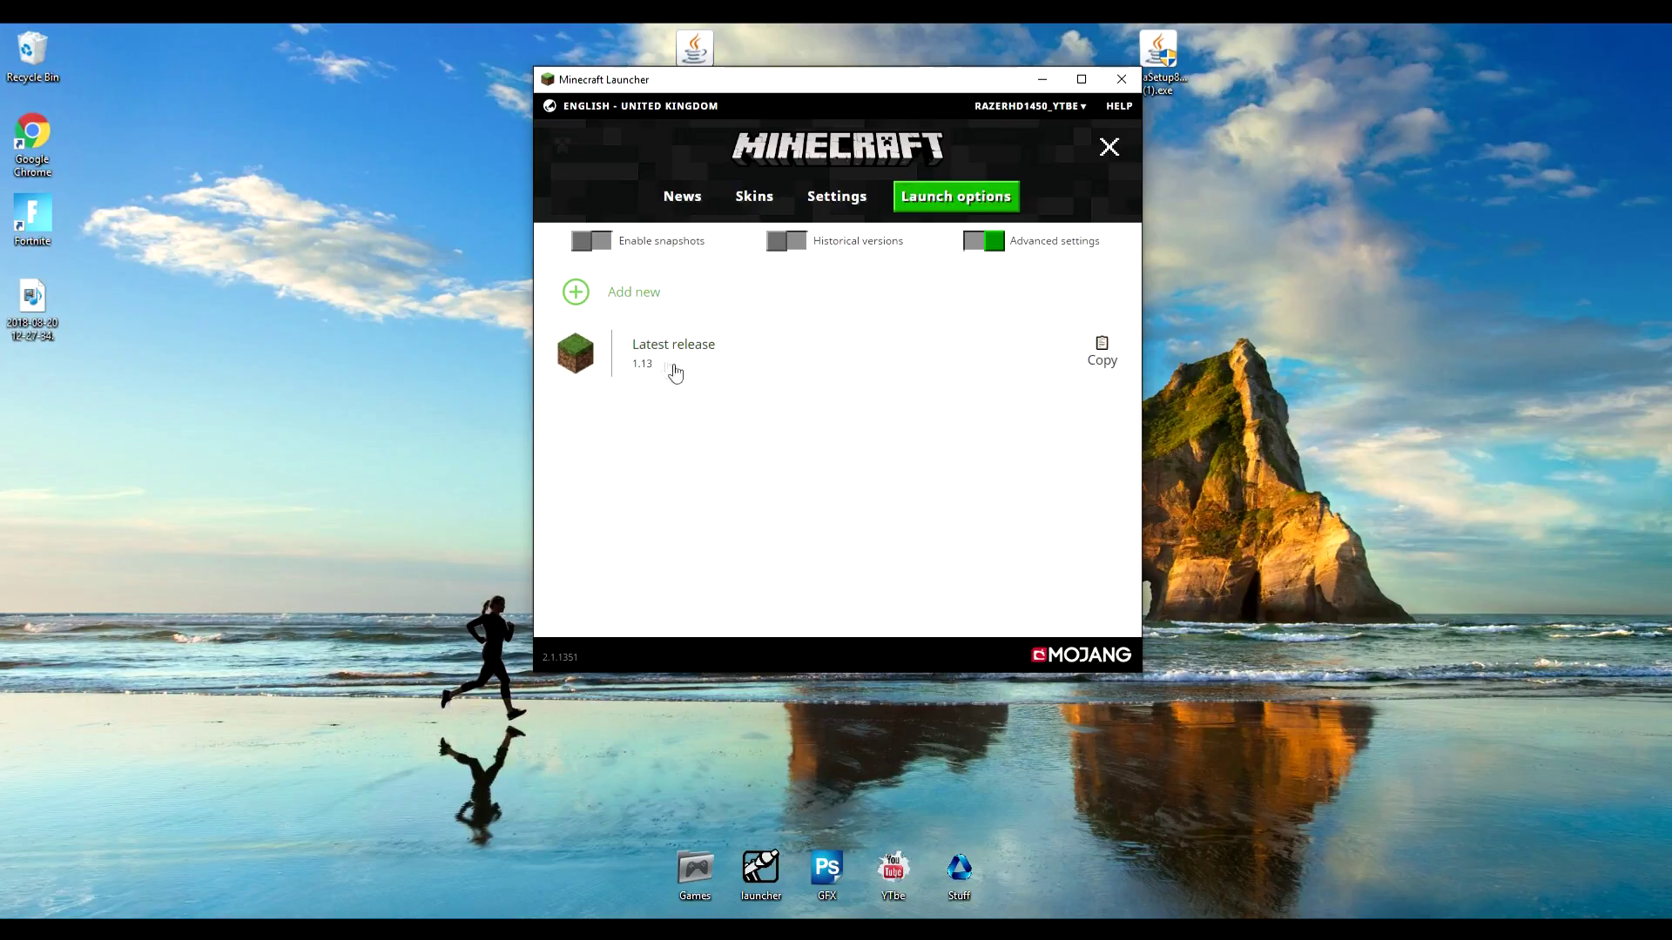
click(683, 199)
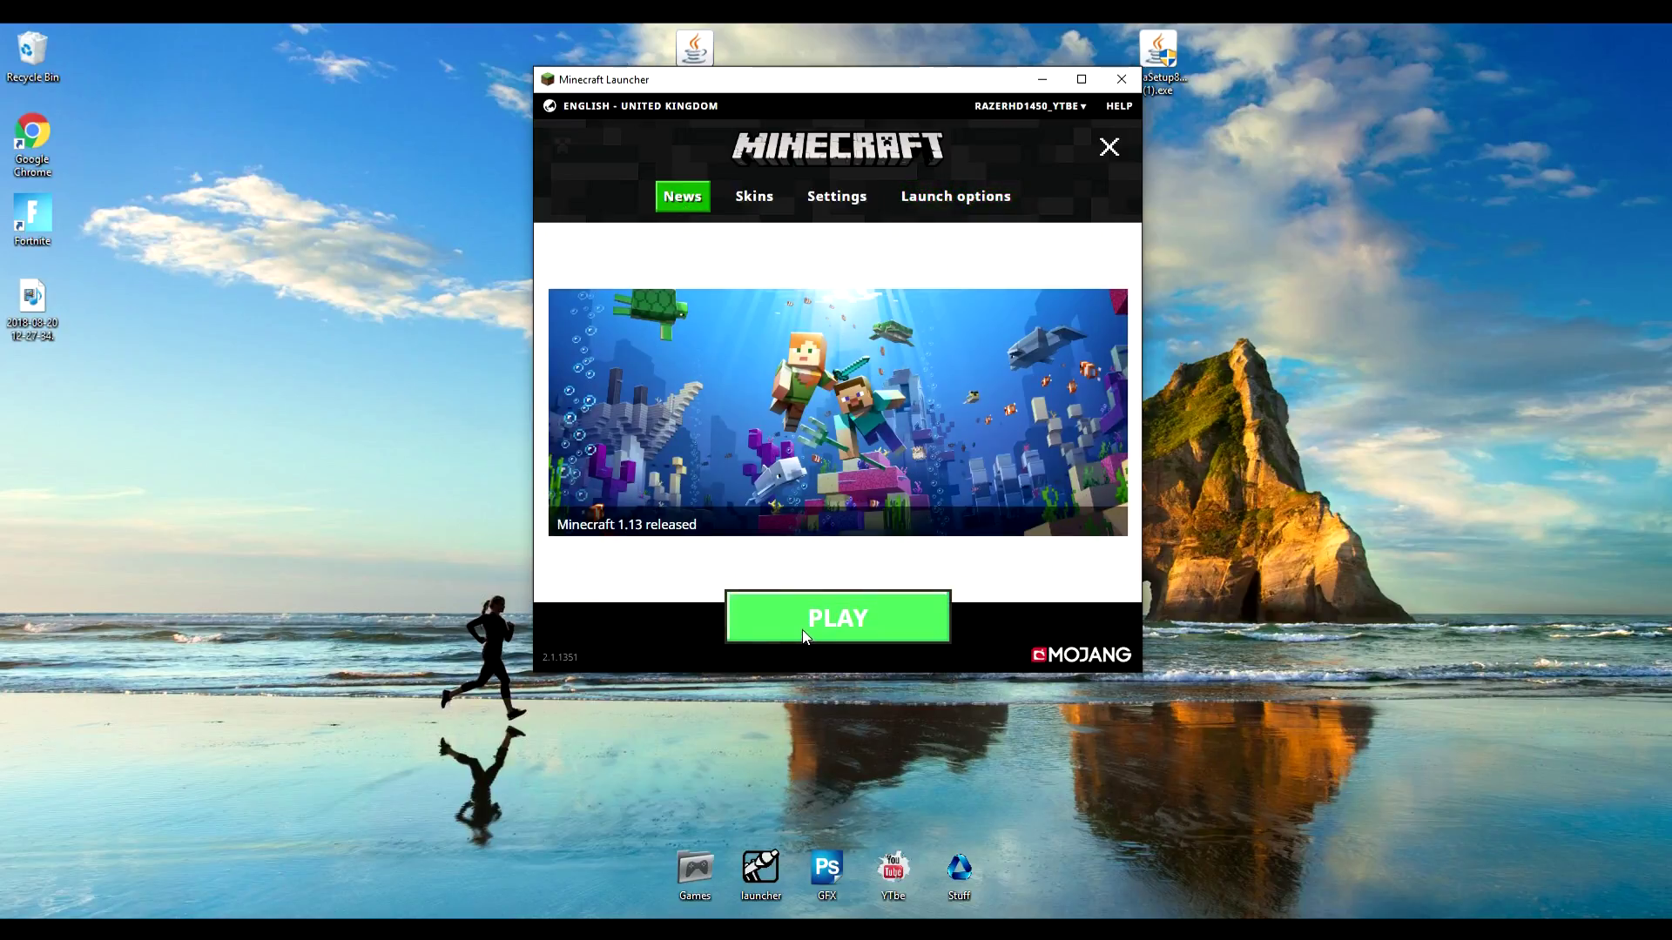
click(836, 620)
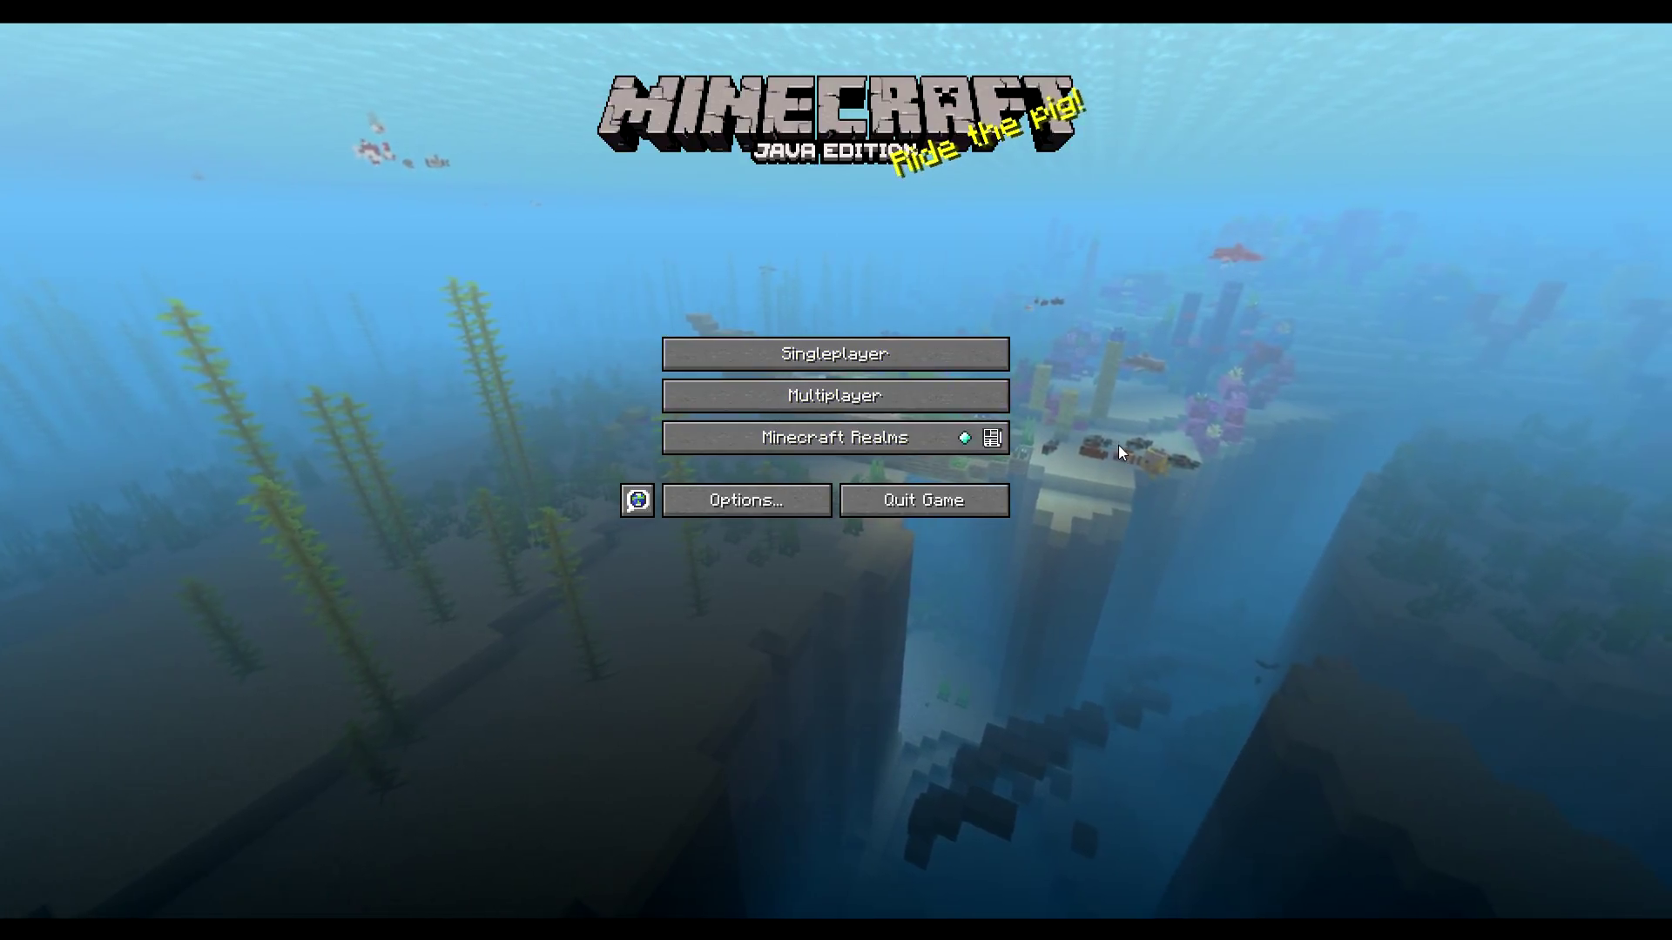
click(937, 504)
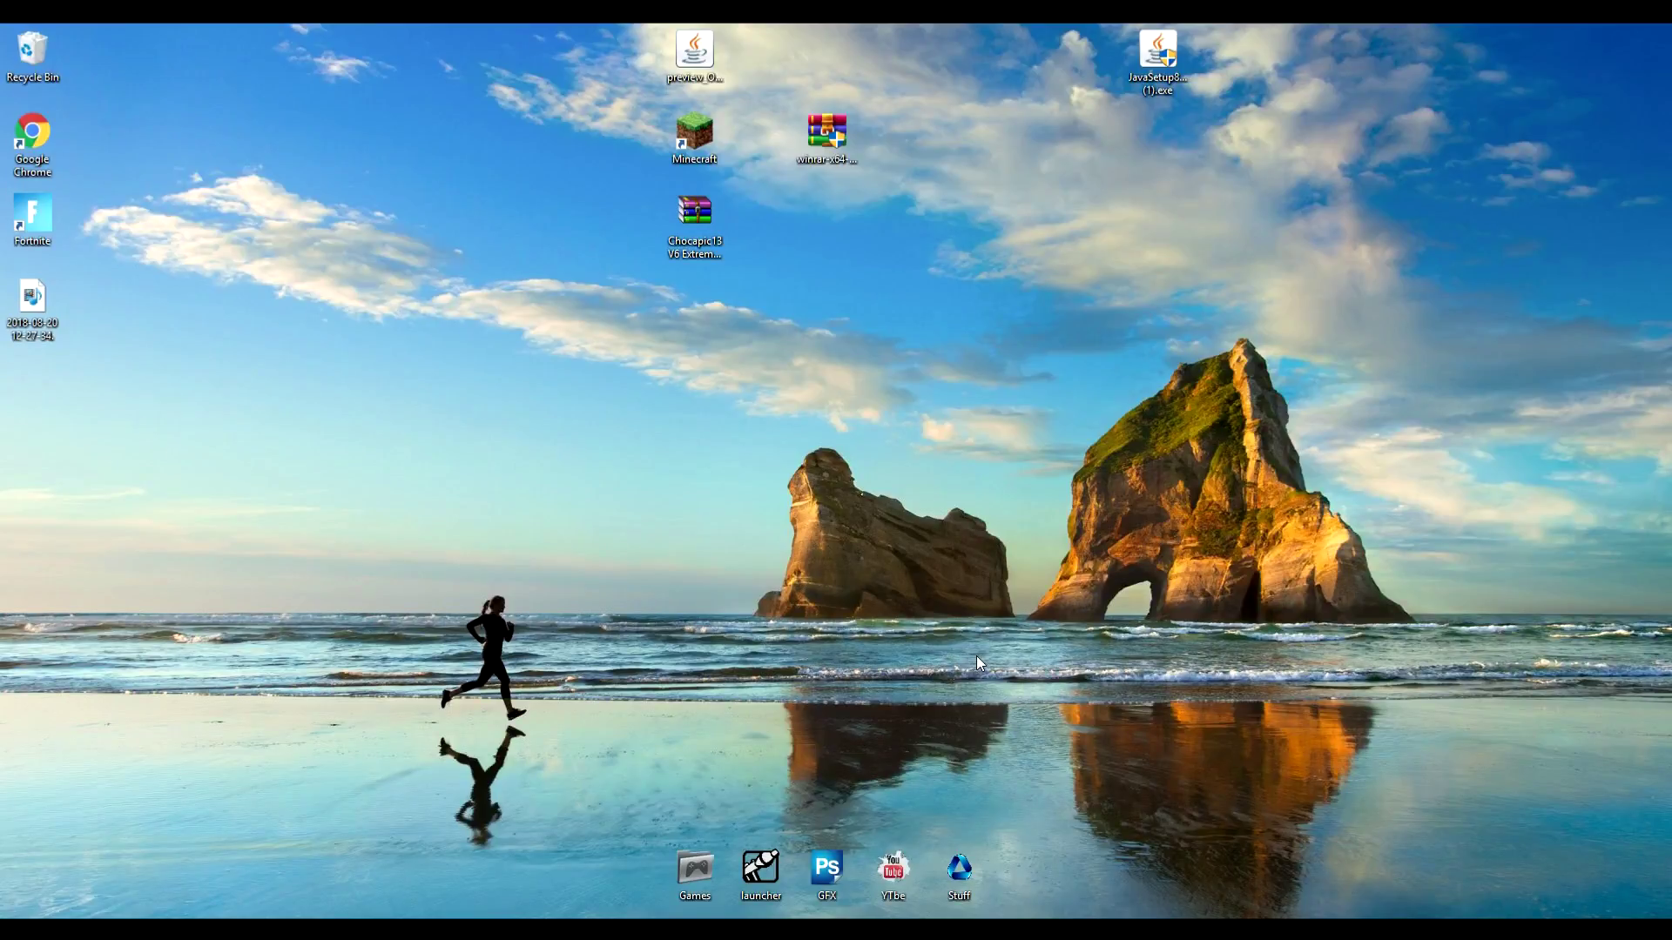
Step: Install OptiFine HD Ultra E3 alpha8 for Minecraft 1.13 from the desktop jar and confirm the success message
click(702, 57)
drag(696, 54, 575, 108)
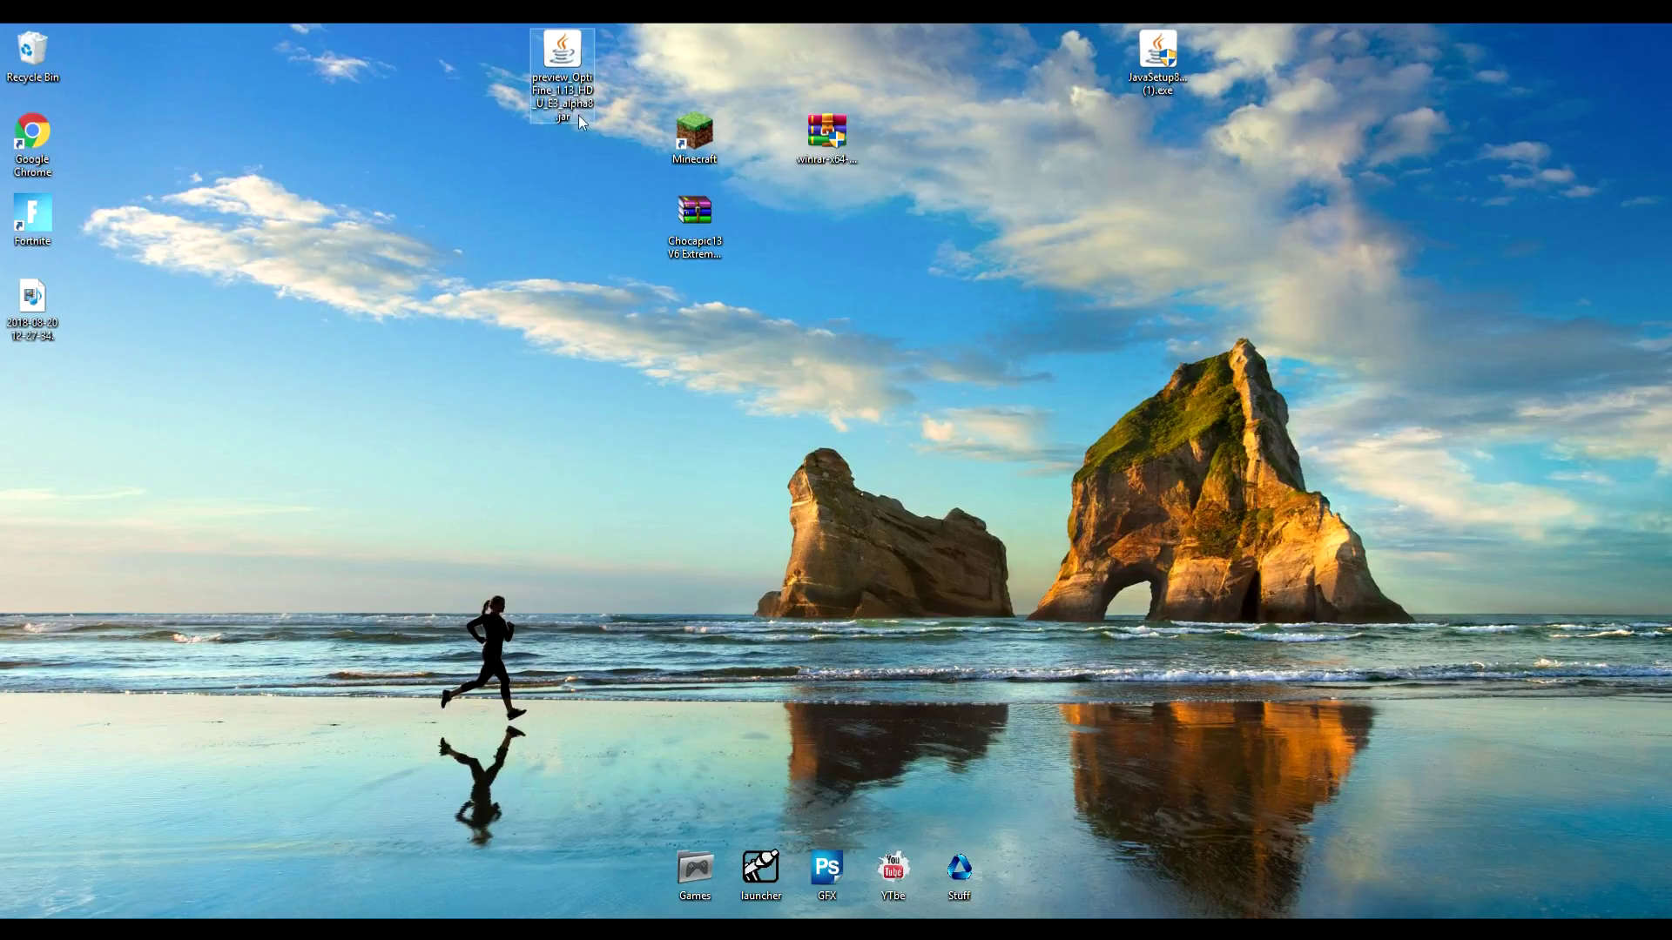
double_click(561, 60)
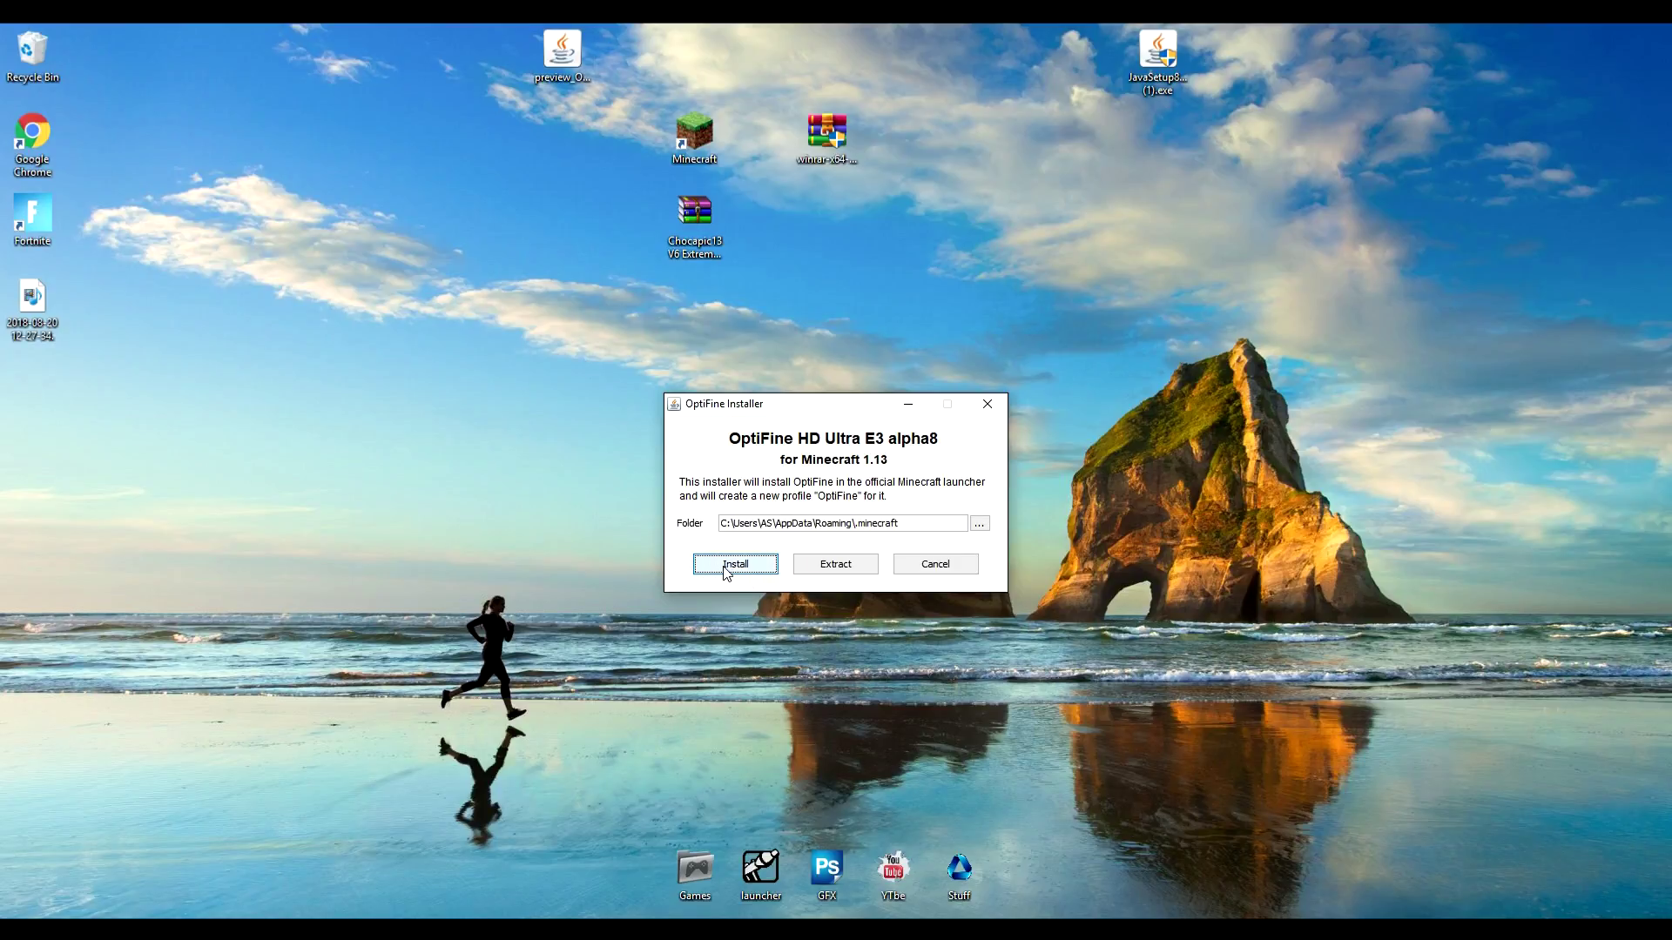
click(723, 568)
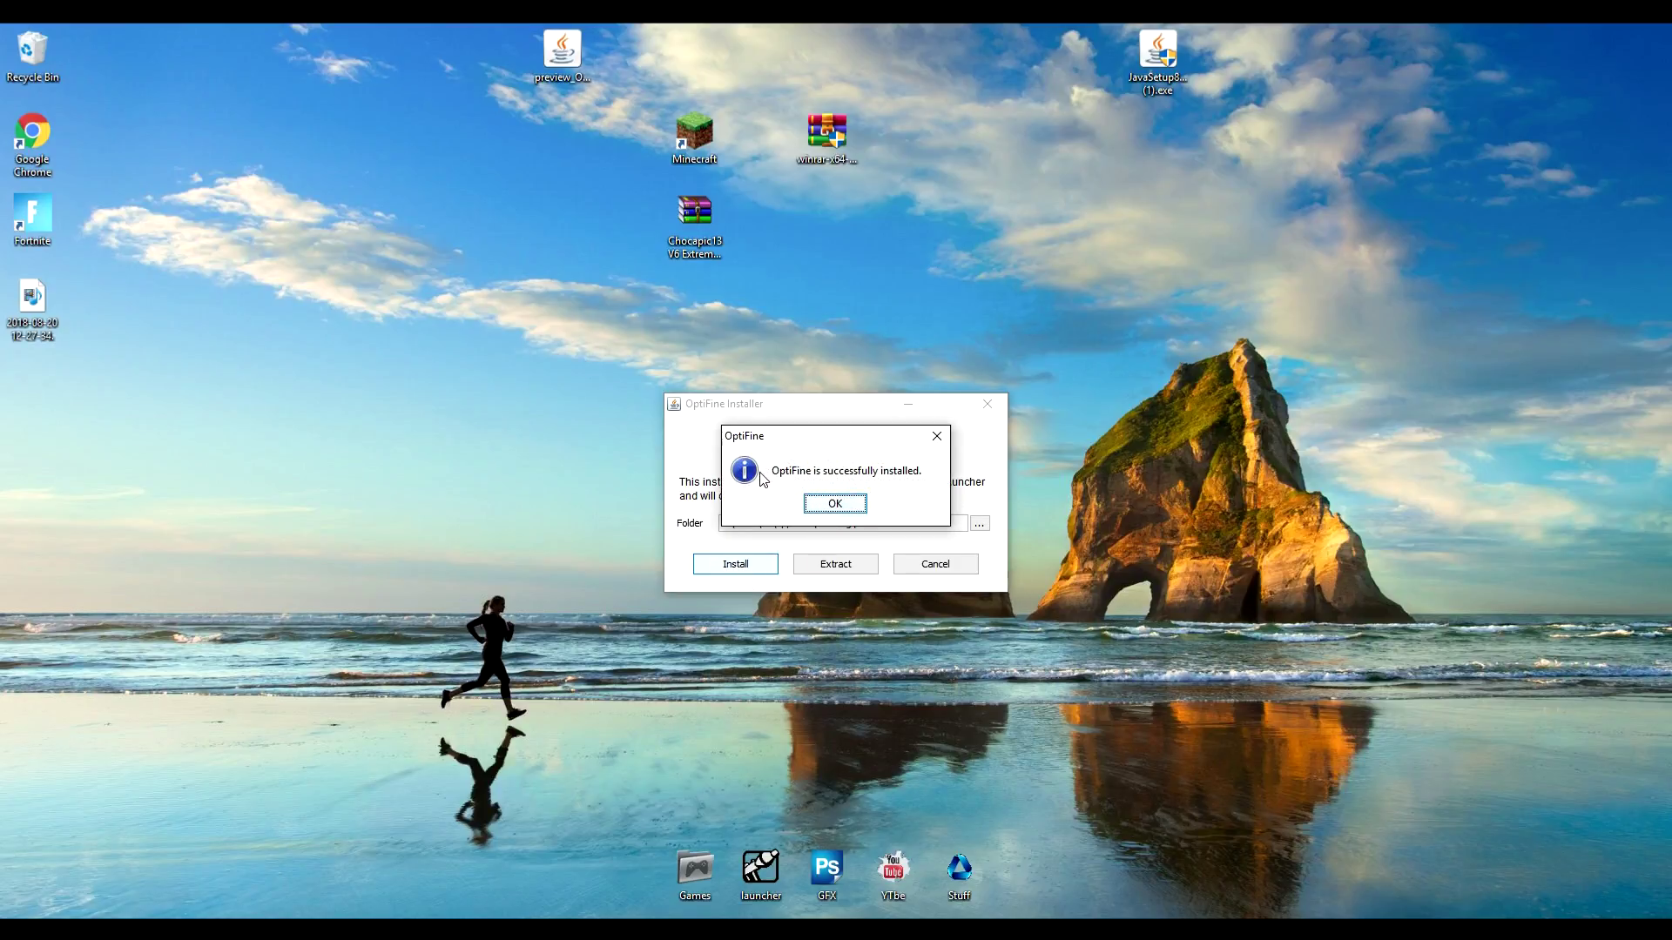
click(824, 510)
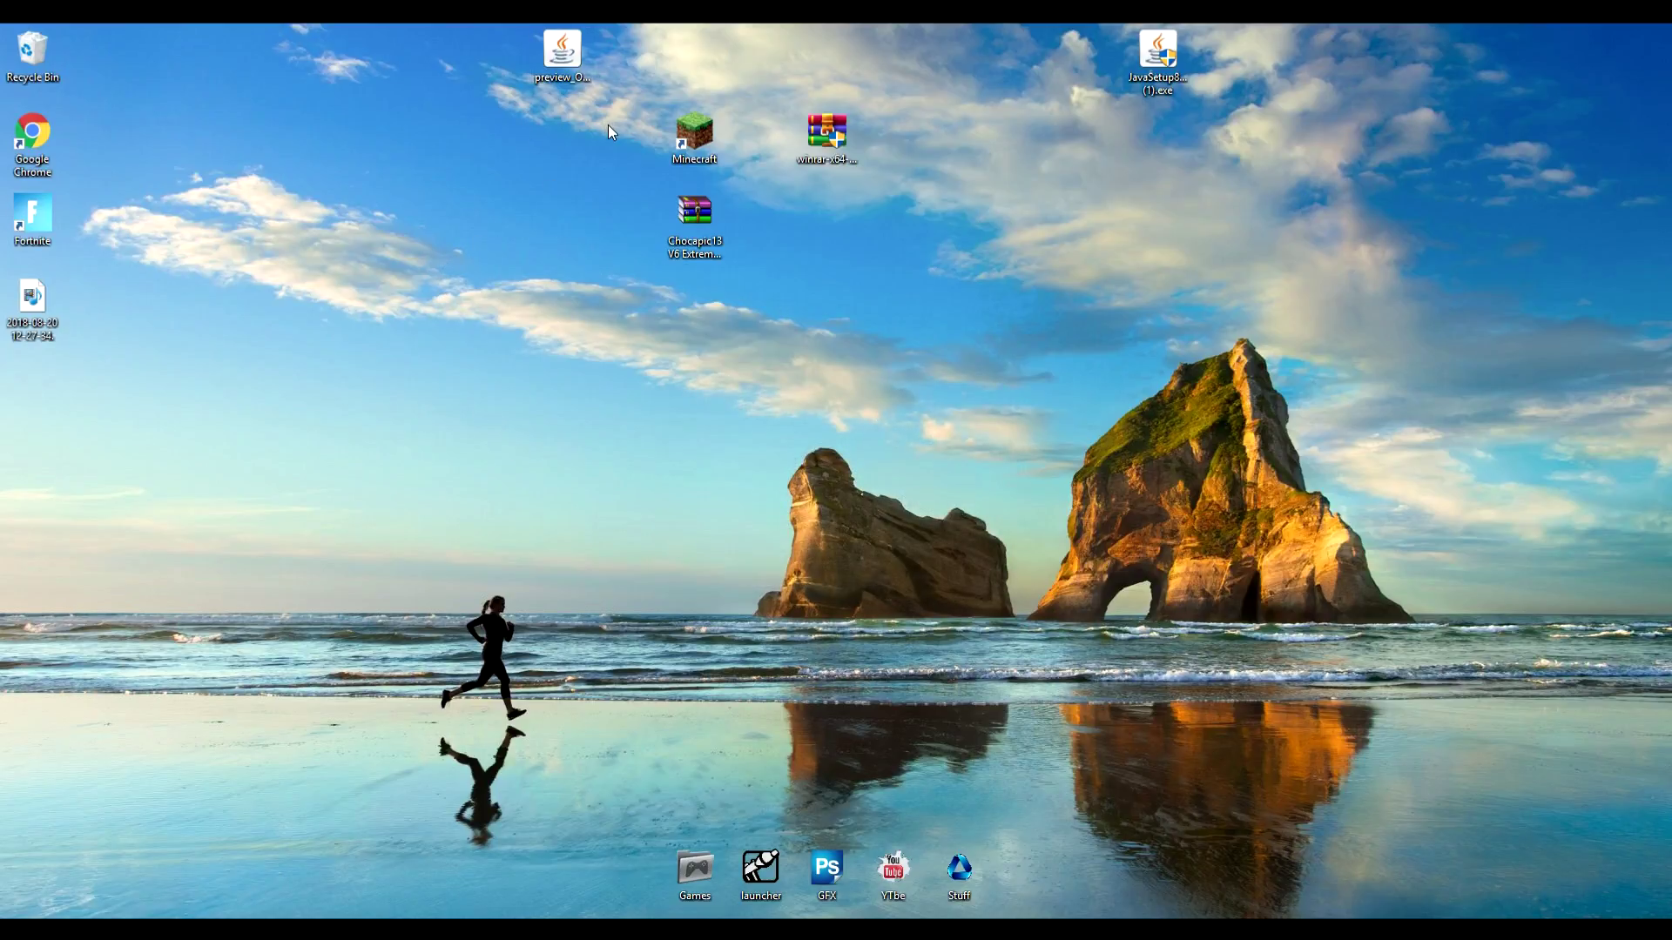
click(554, 77)
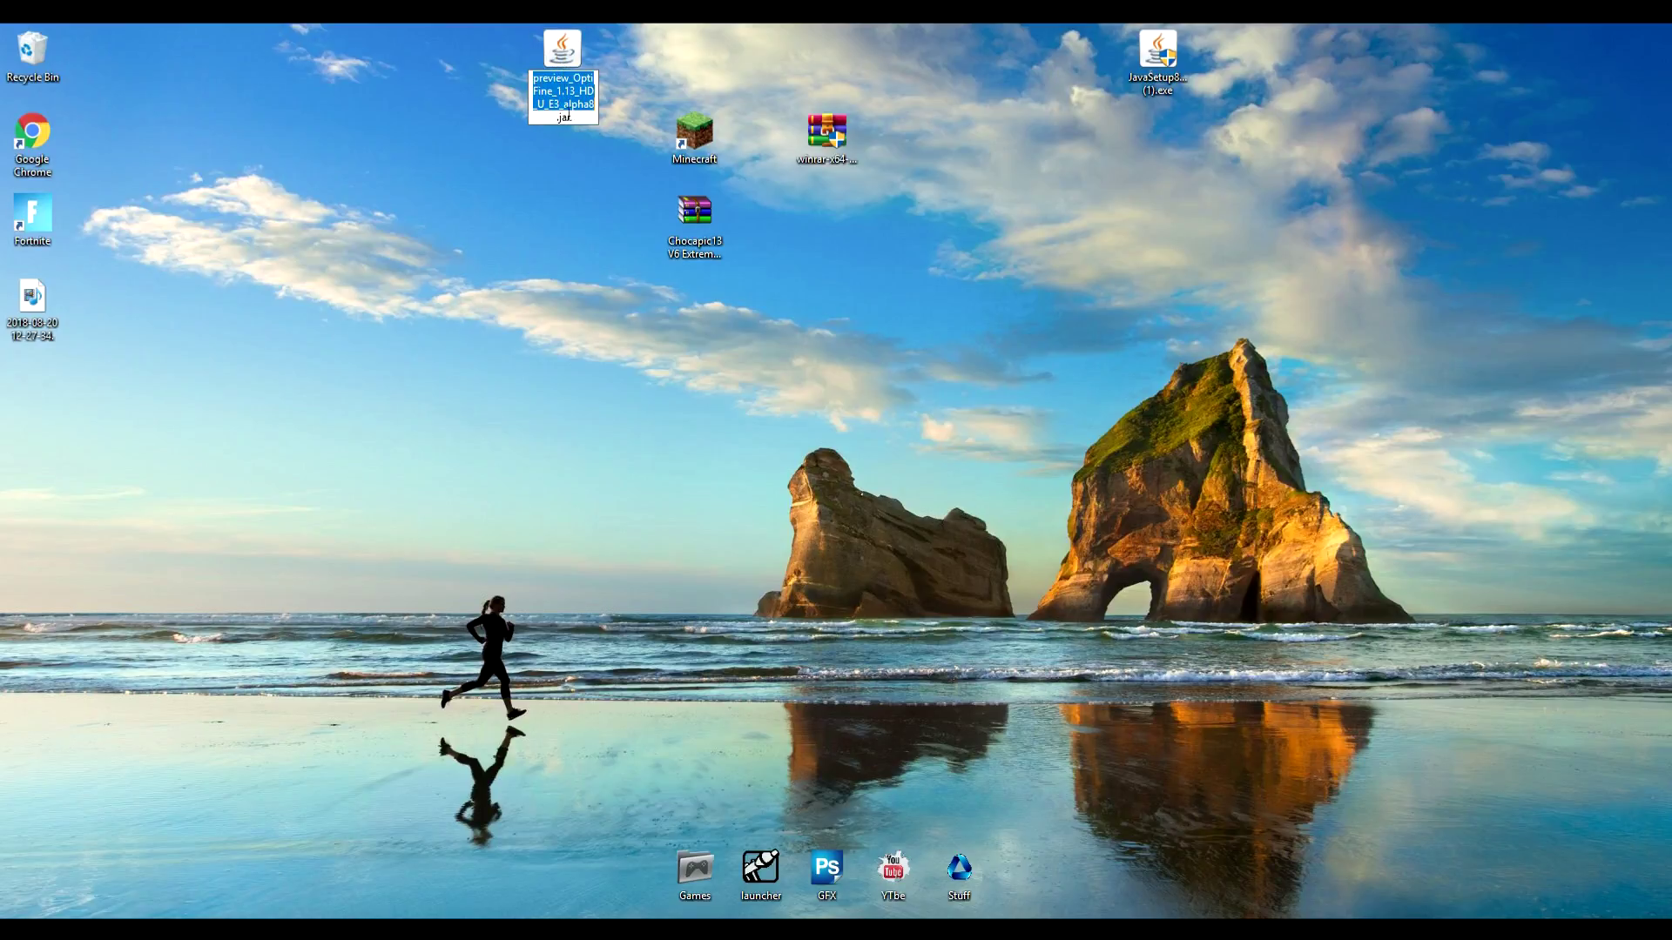
right_click(559, 55)
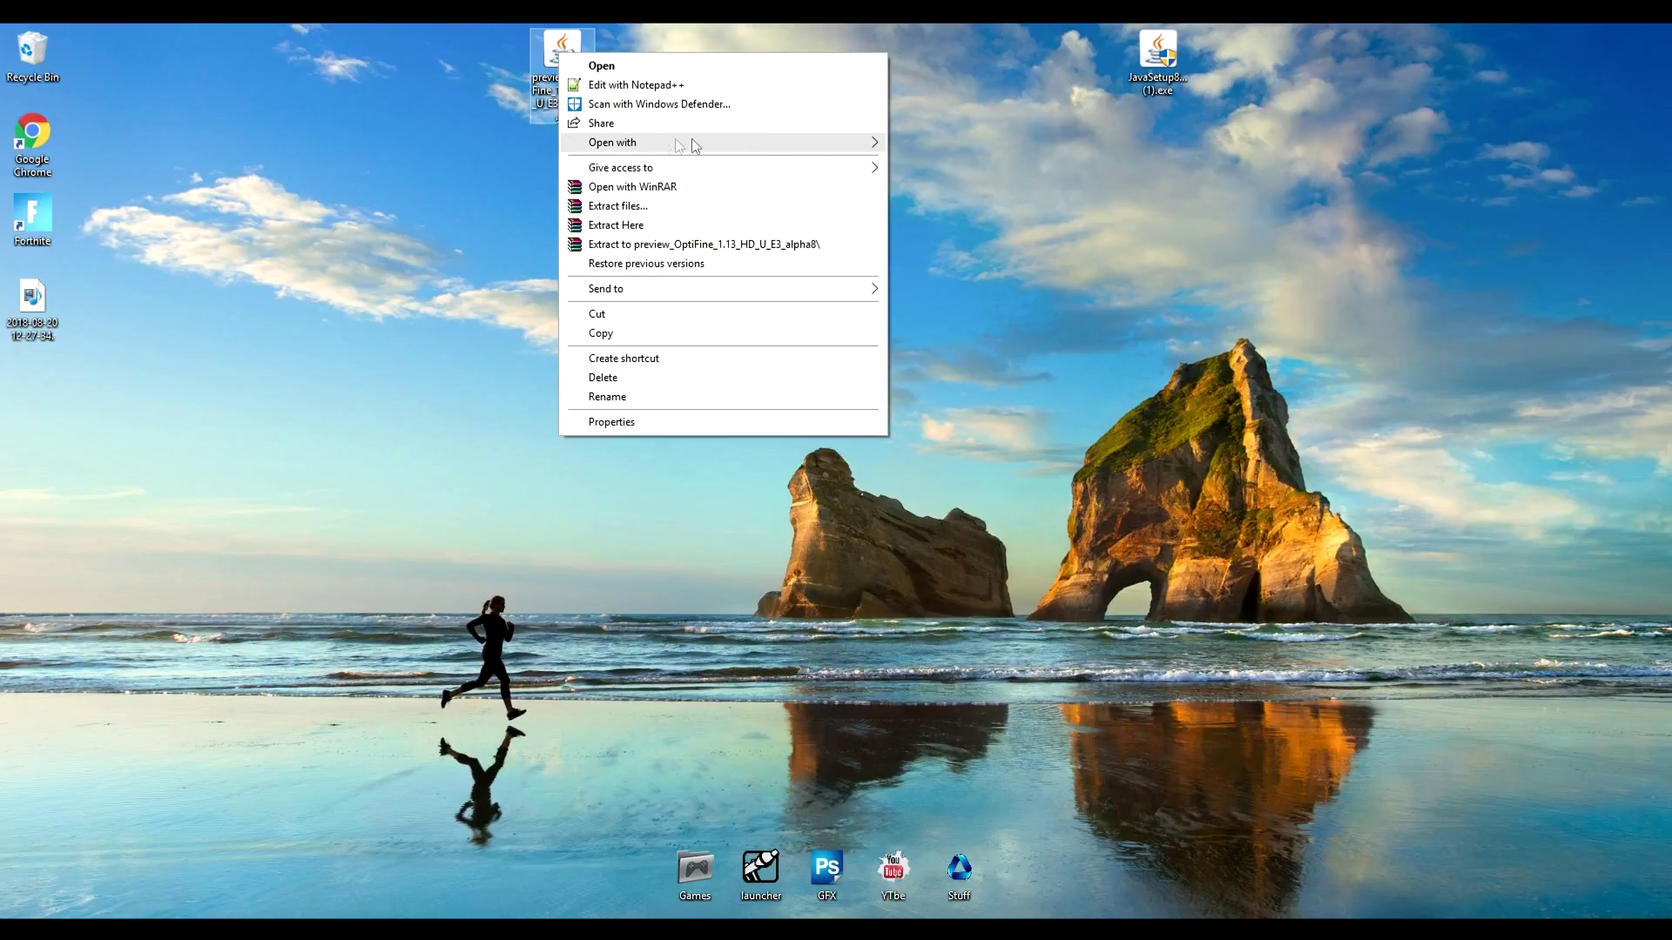
mouse_move(696, 143)
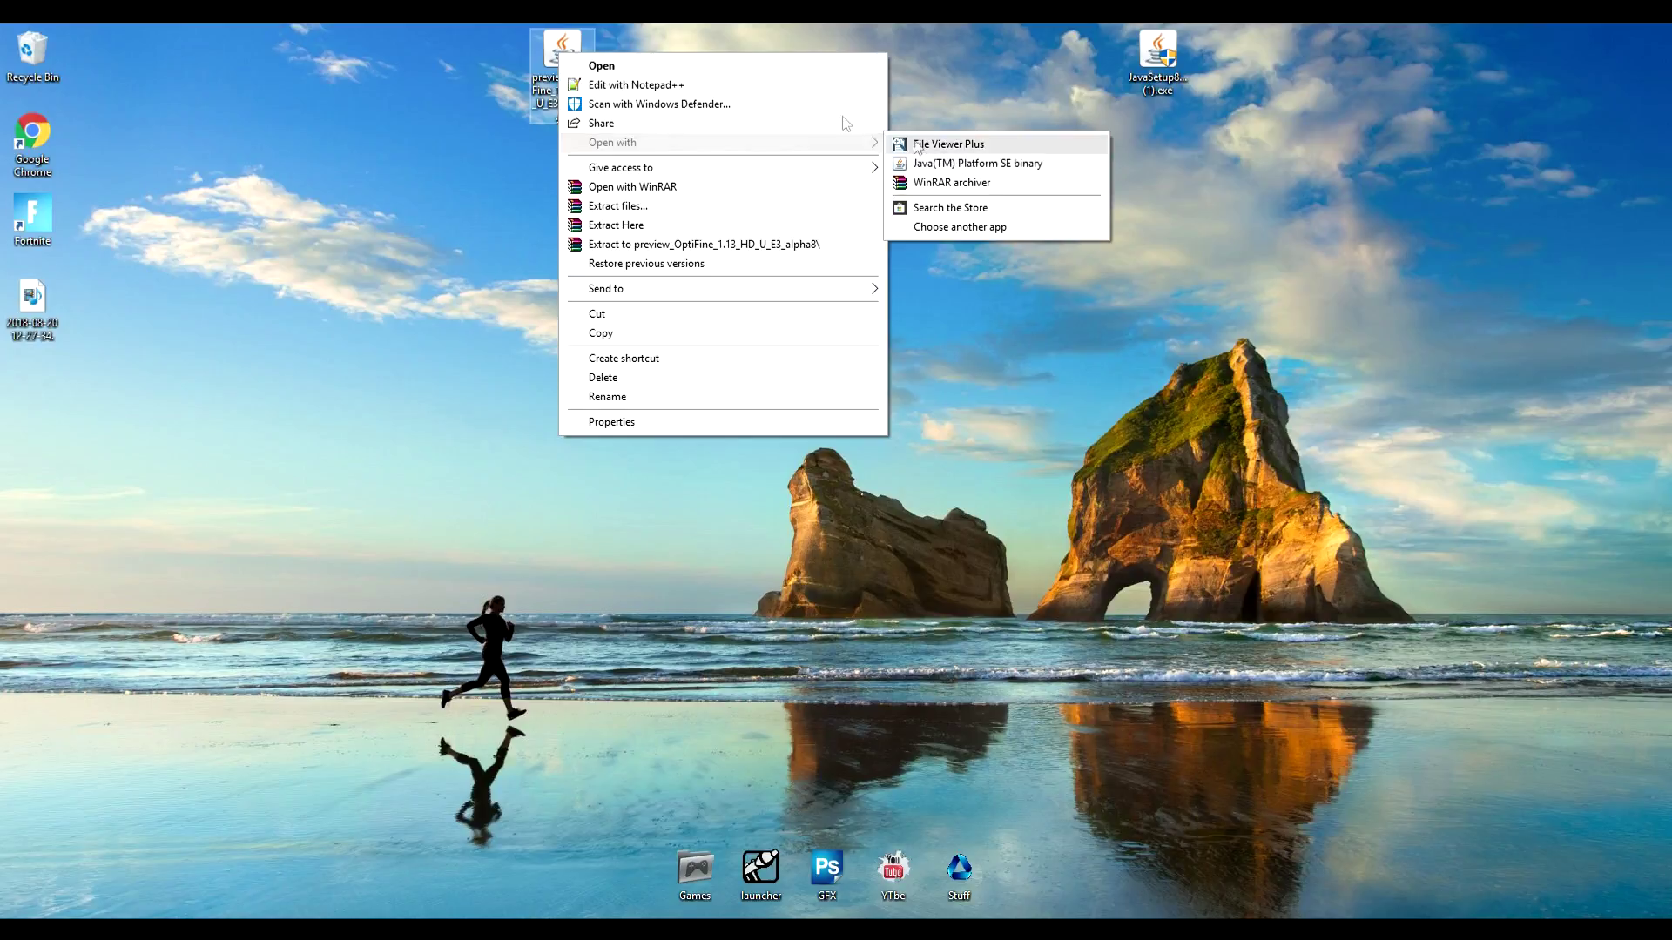
key(Escape)
key(Escape)
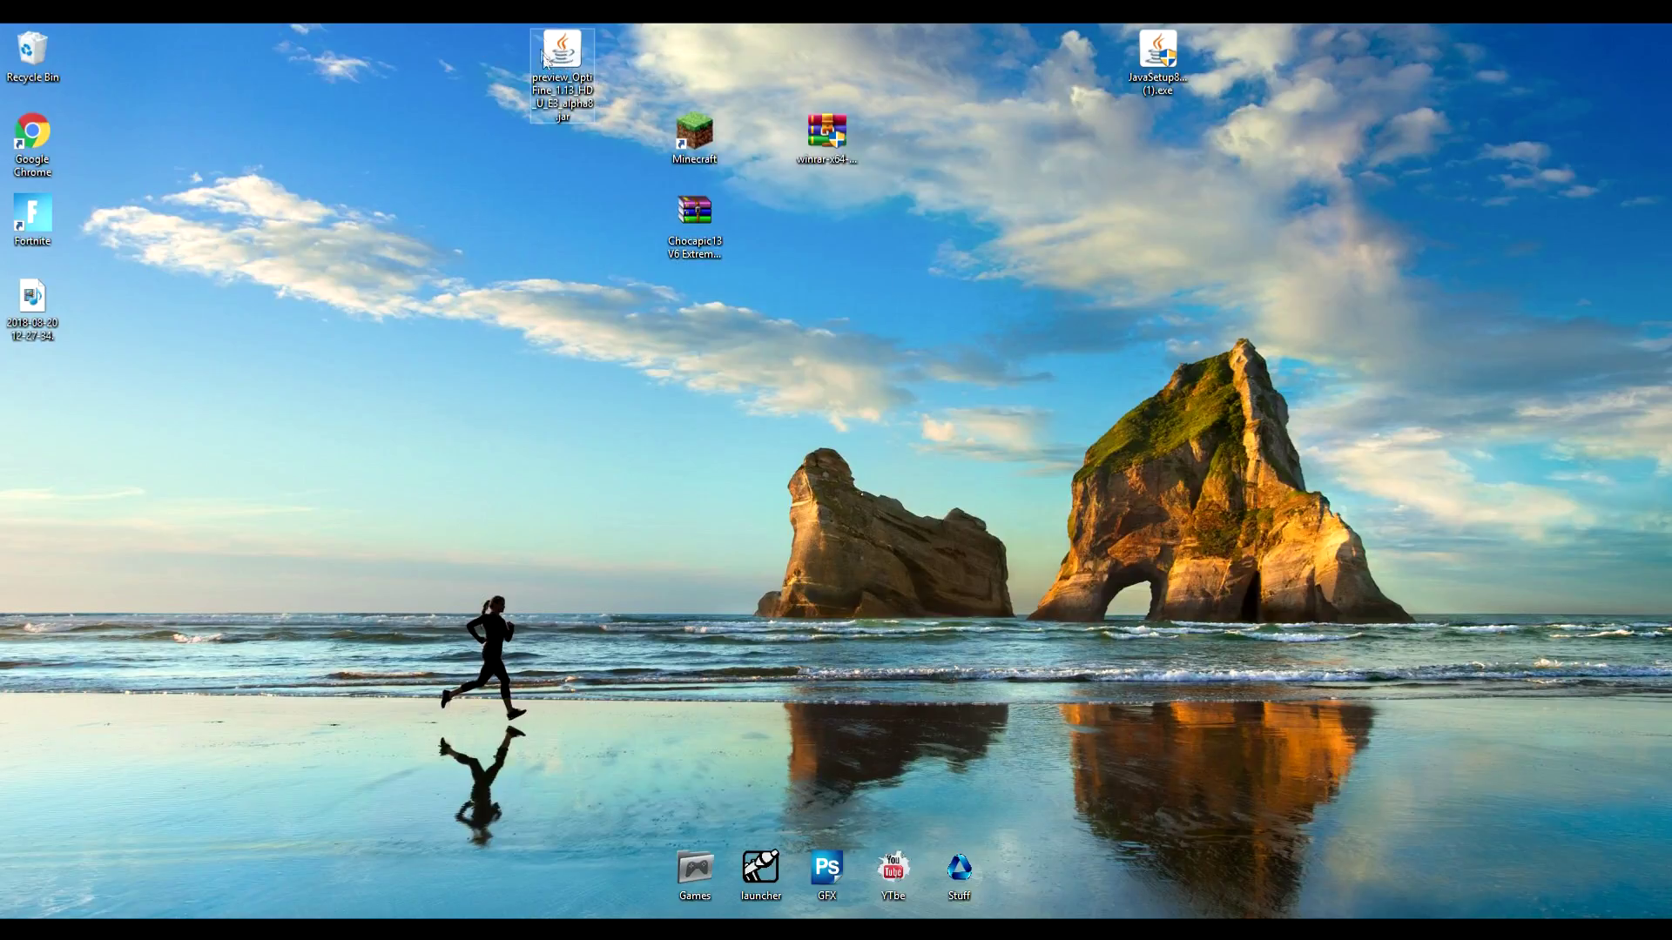